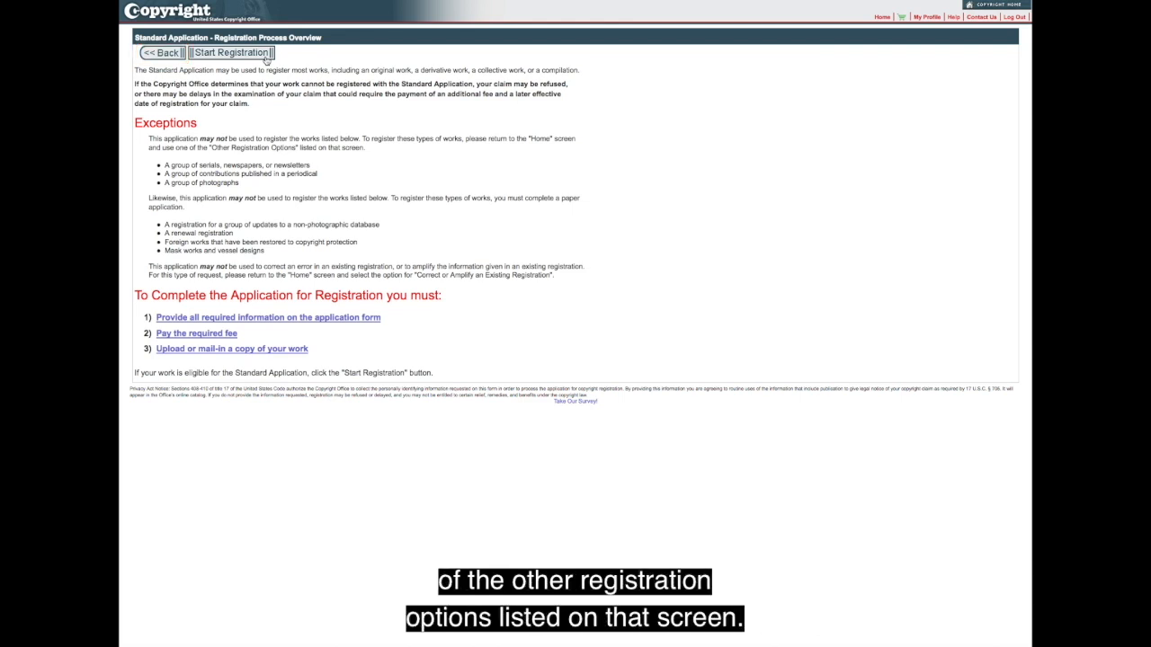
# Start the Standard Application registration and choose Literary Work as the type of work
pyautogui.click(266, 56)
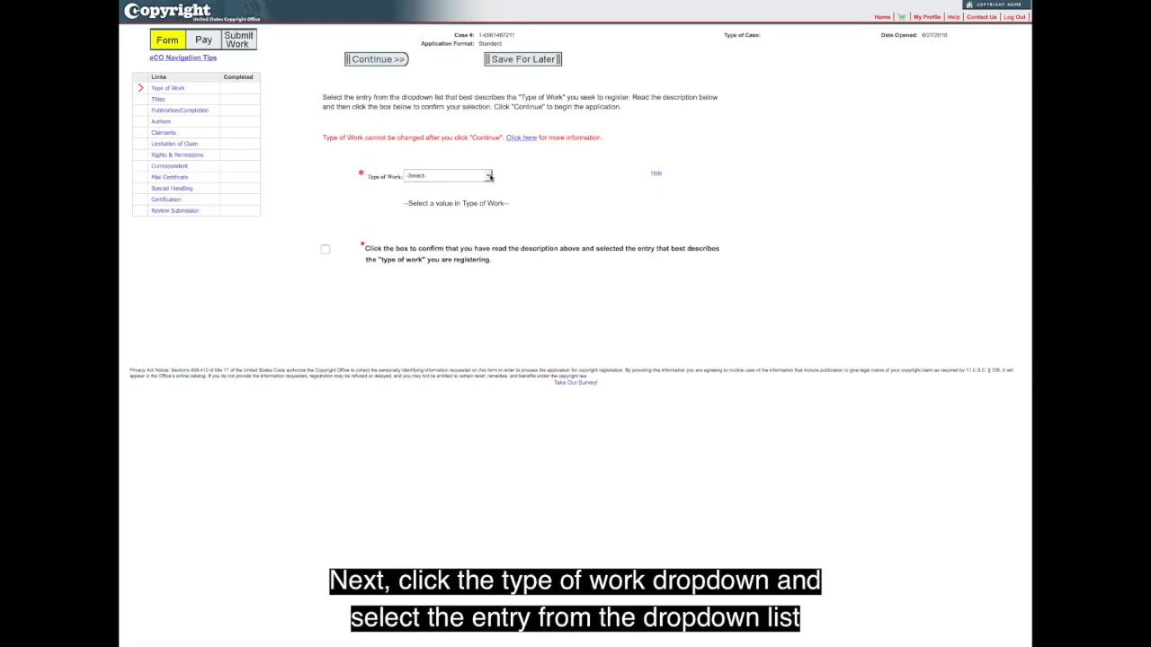
pyautogui.click(490, 176)
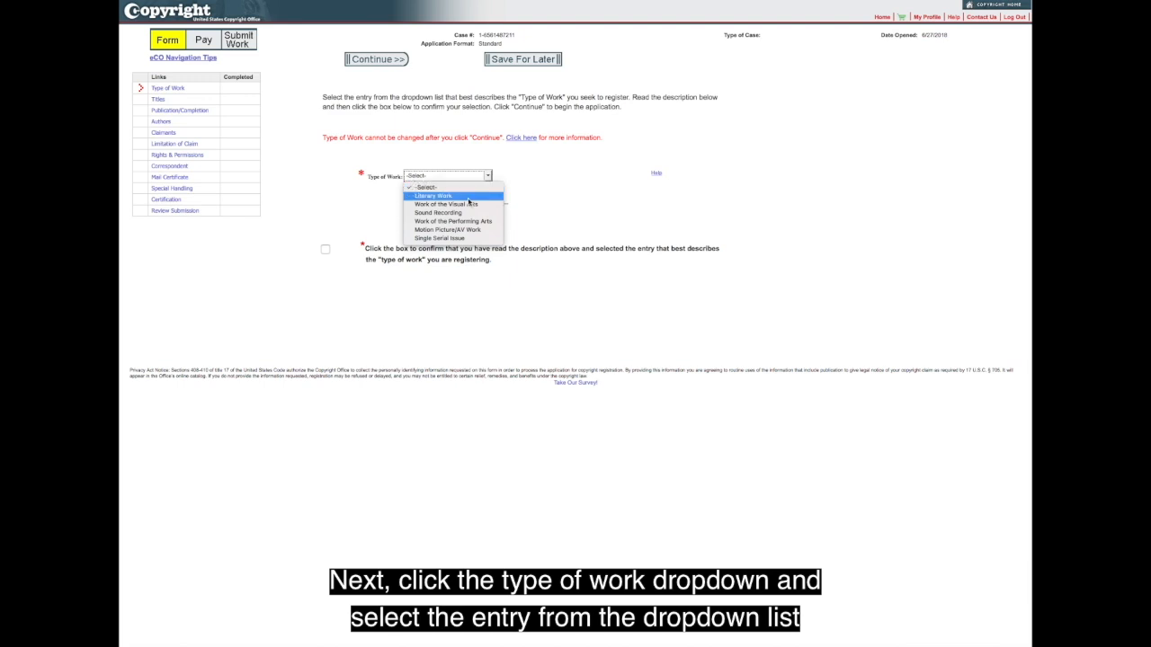
pyautogui.click(469, 197)
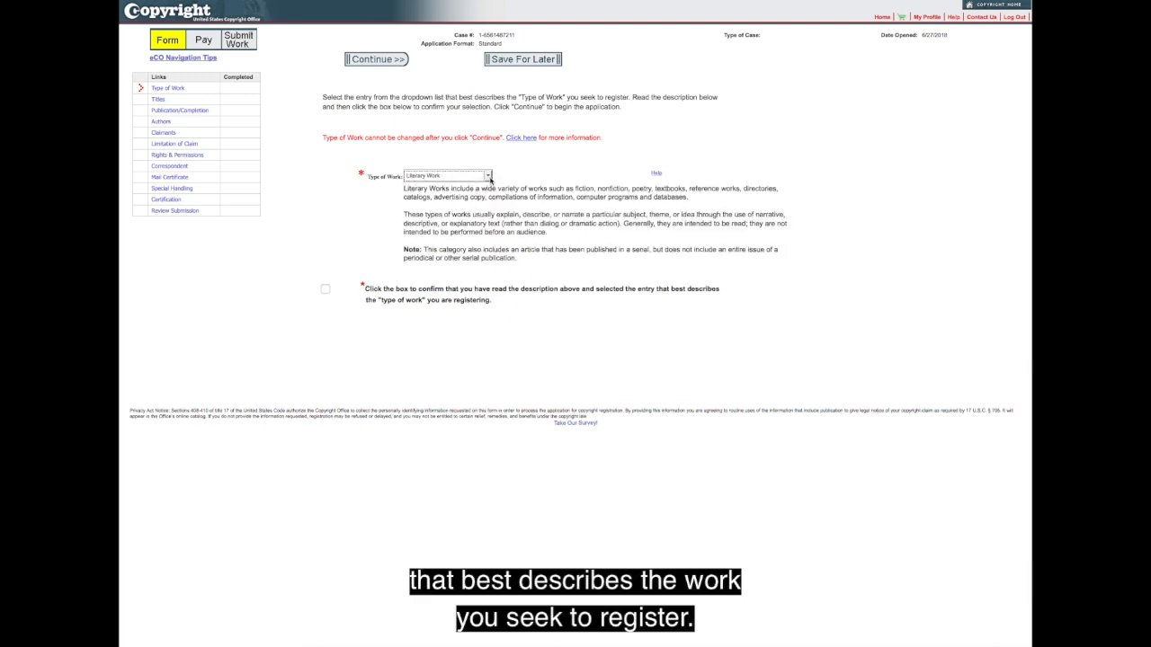
# Review the descriptions of the remaining work types, from Work of the Visual Arts through Single Serial Issue, by selecting each in turn
pyautogui.click(490, 177)
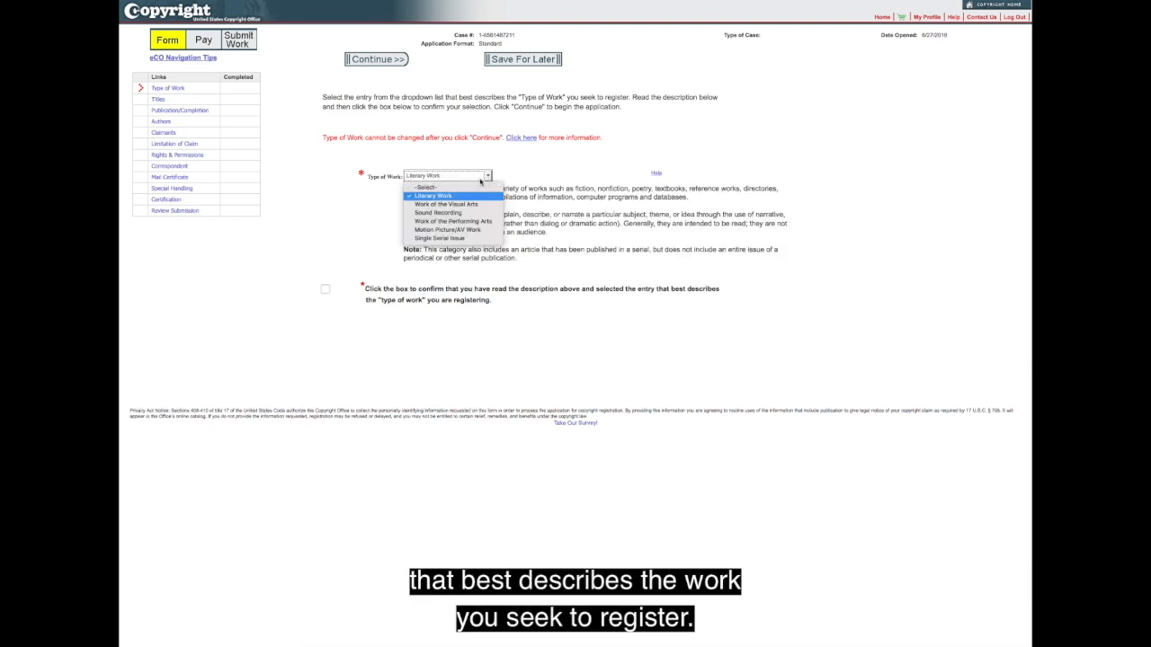
pyautogui.click(460, 206)
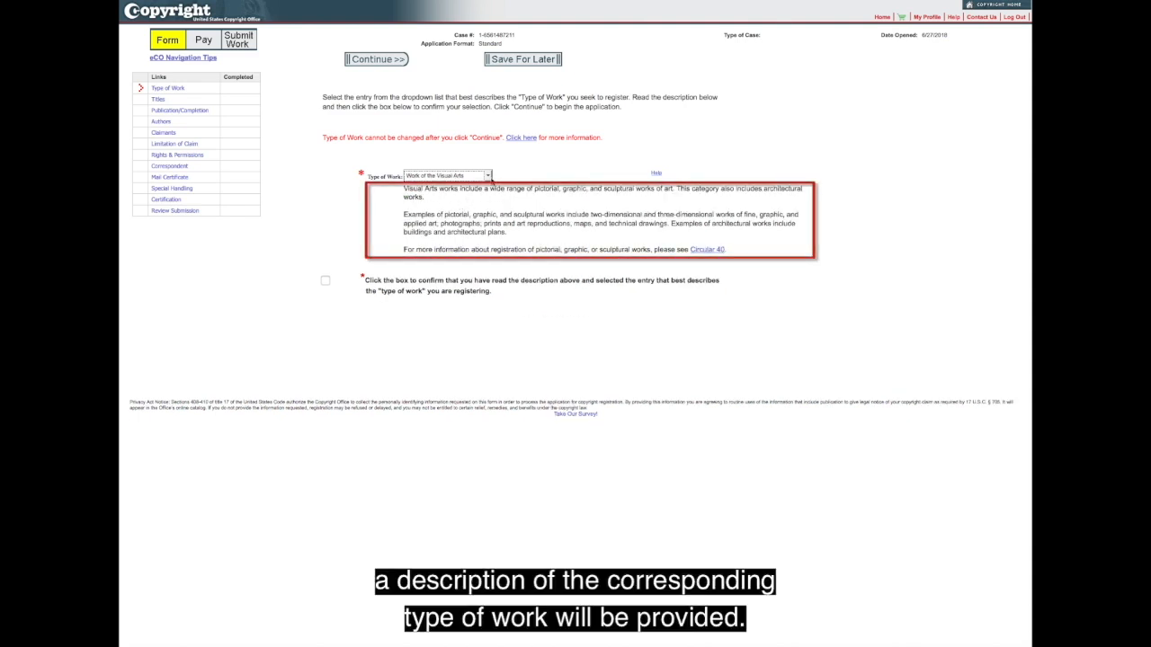
pyautogui.click(490, 178)
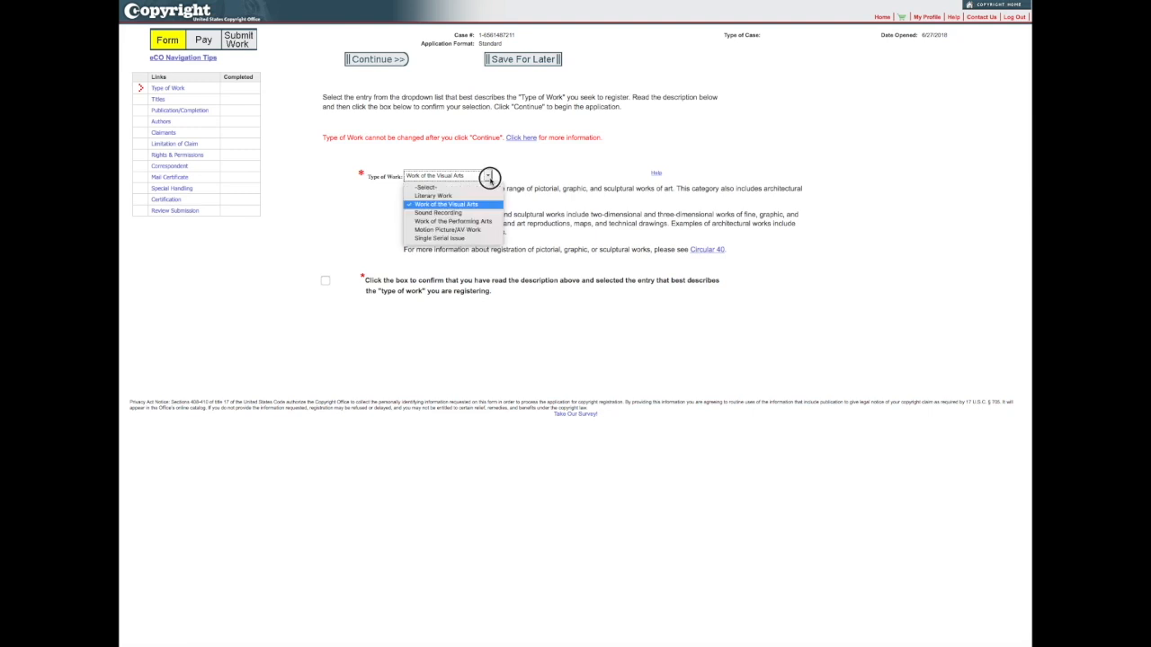
pyautogui.click(460, 216)
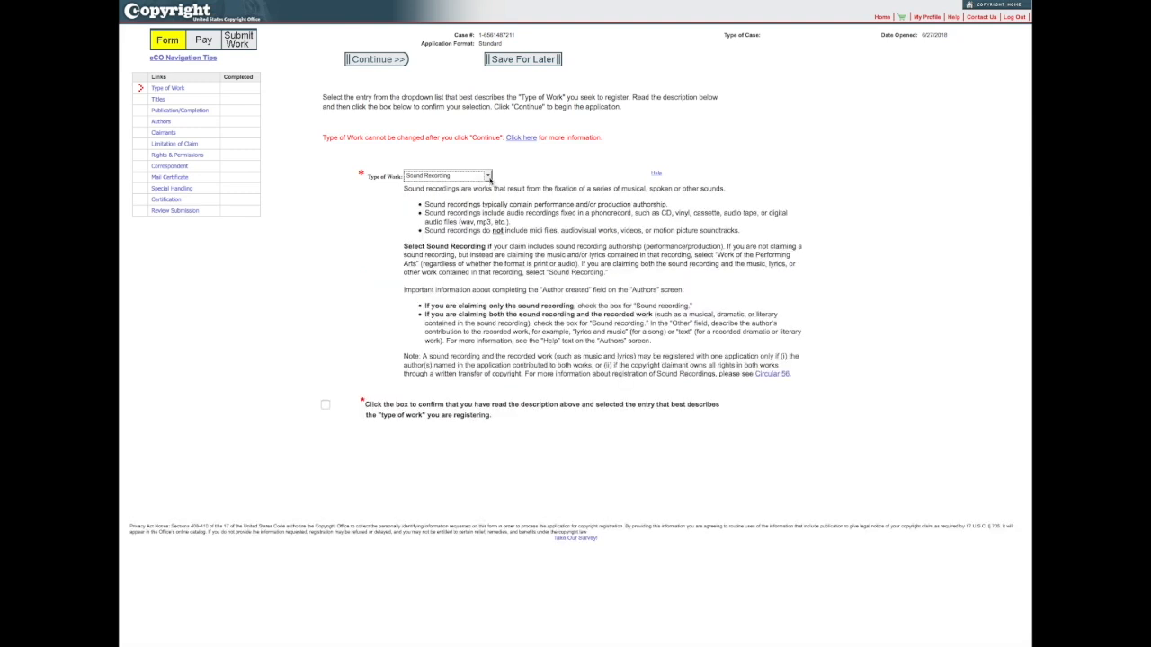
pyautogui.click(489, 177)
pyautogui.click(464, 225)
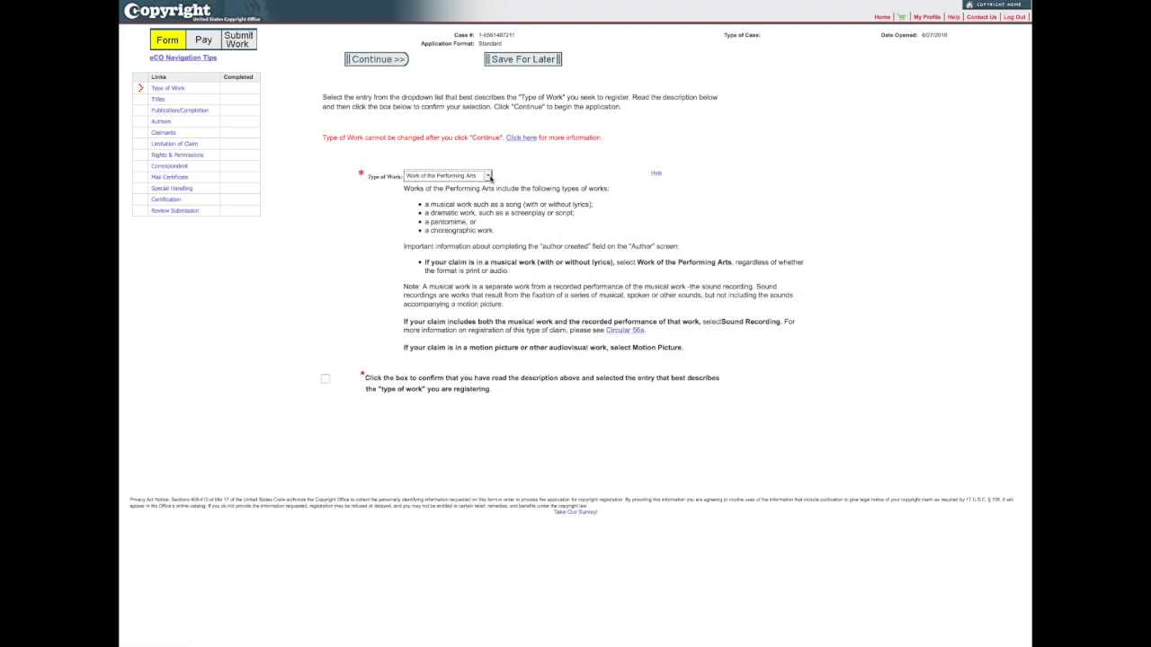
pyautogui.click(489, 177)
pyautogui.click(447, 229)
pyautogui.click(489, 177)
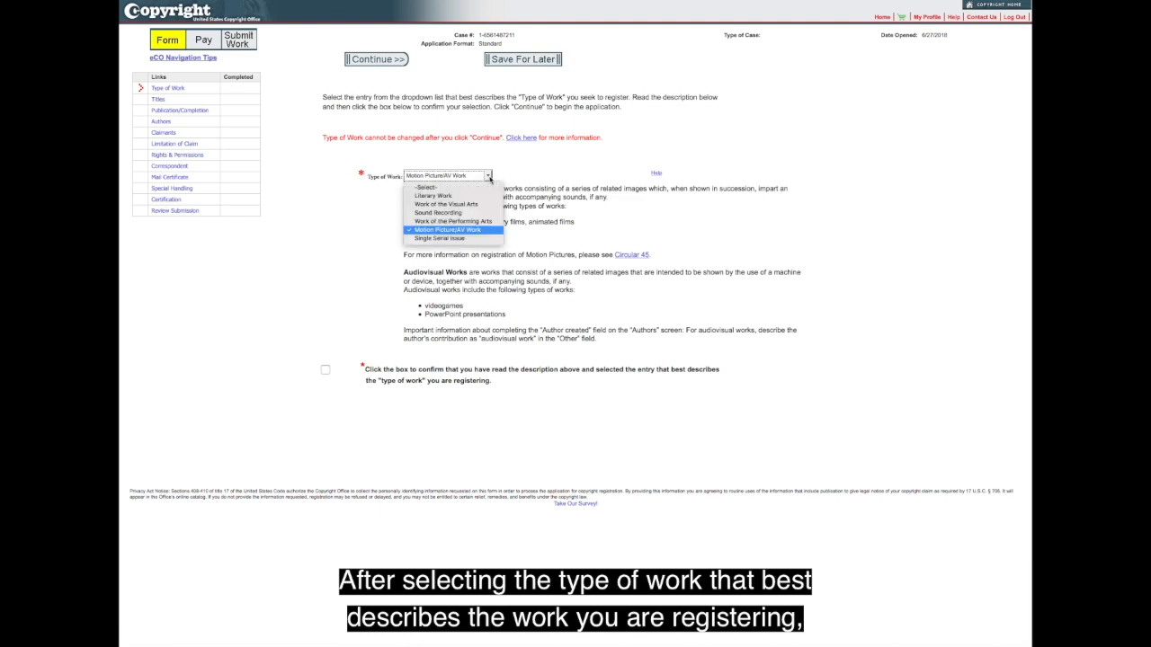
pyautogui.click(459, 238)
# Set the type of work to Work of the Performing Arts, confirm having read its description, and proceed to the titles
pyautogui.click(489, 177)
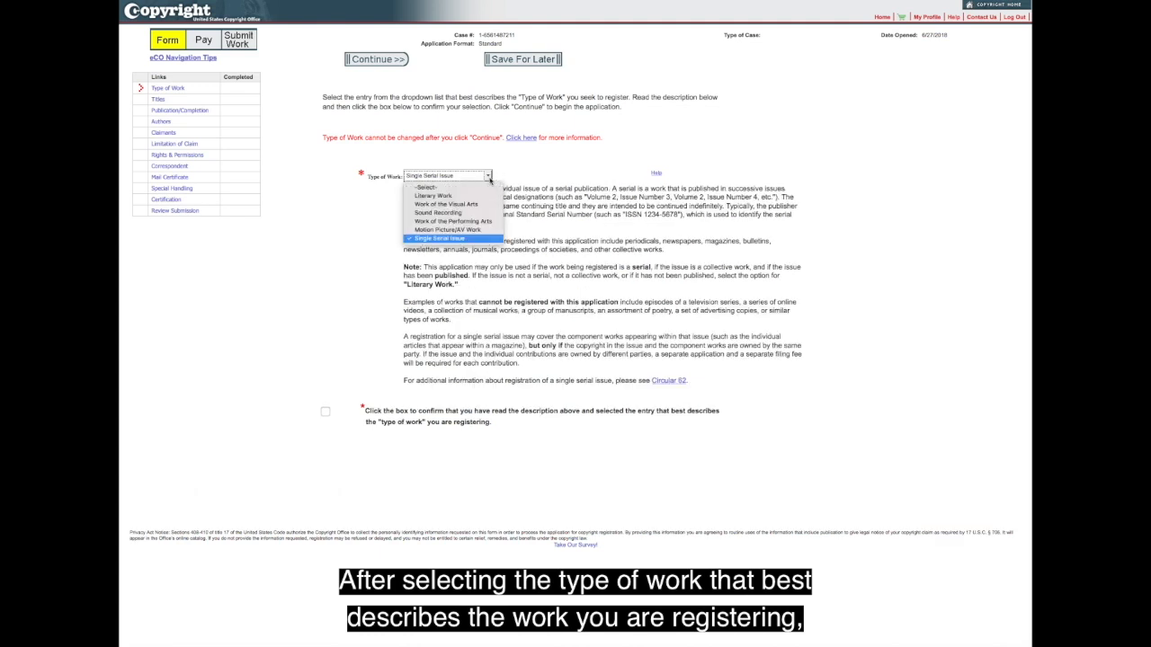
pyautogui.click(461, 223)
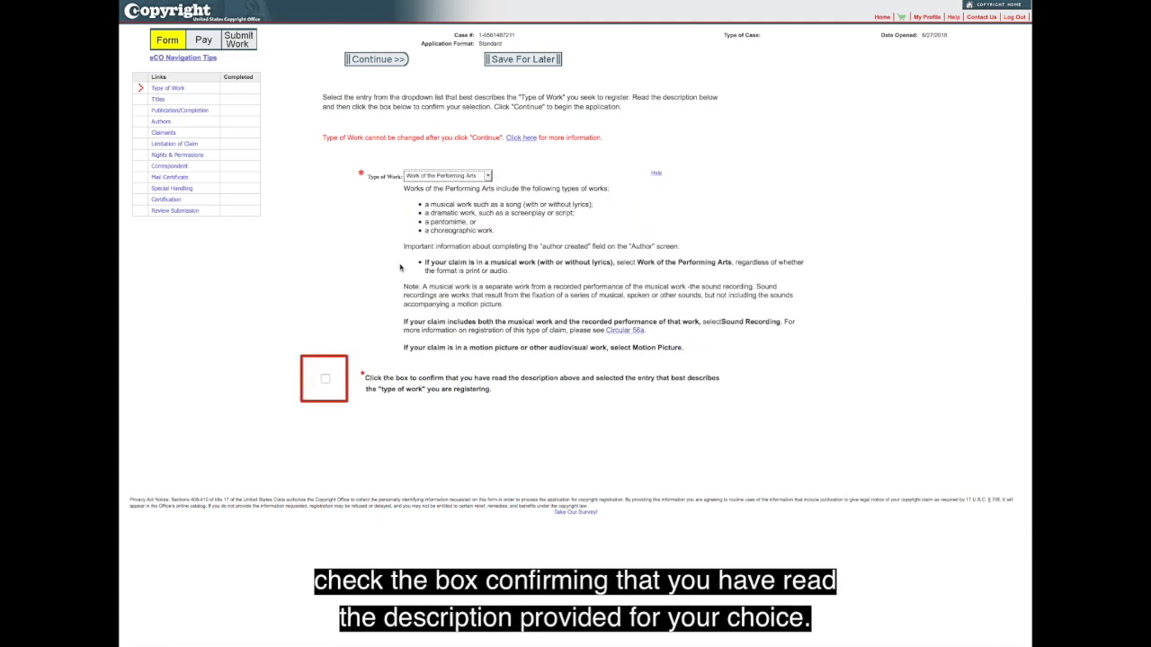
pyautogui.click(325, 380)
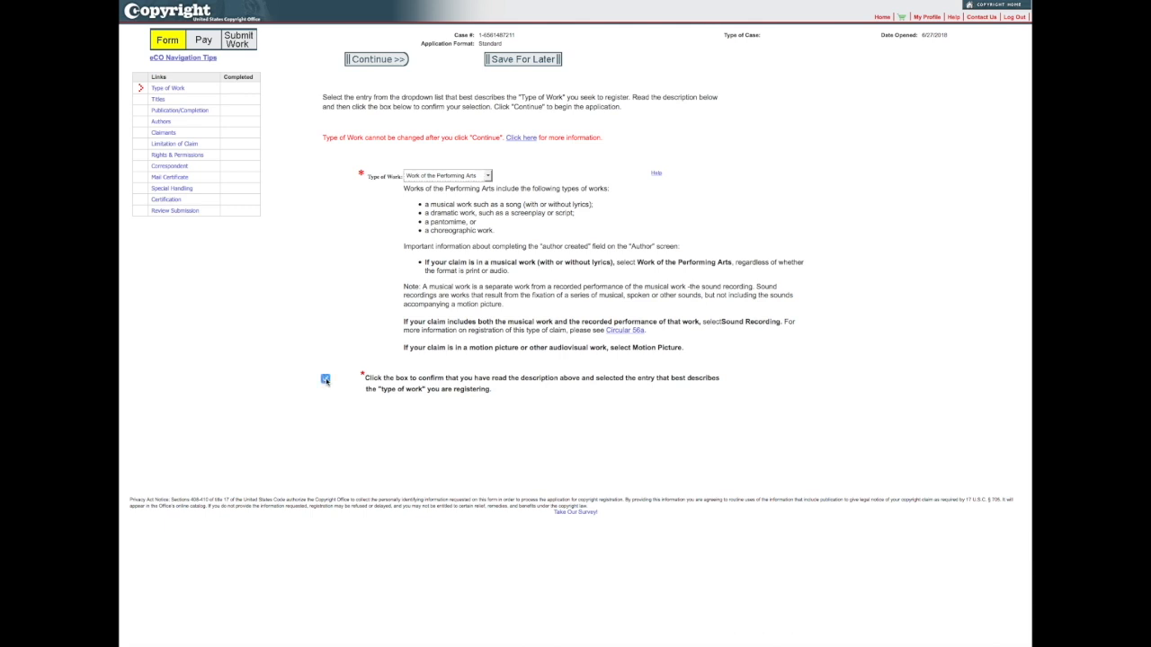
pyautogui.click(378, 61)
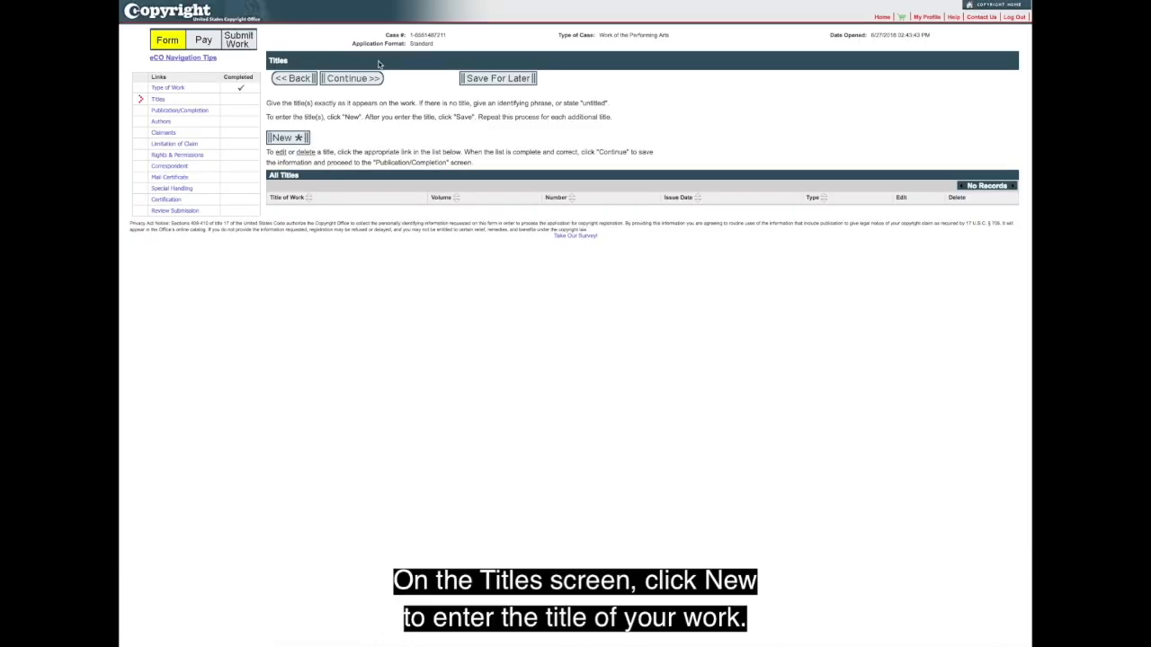
# Add "Our Song" as the title of work being registered, save it, and proceed to the publication details
pyautogui.click(296, 137)
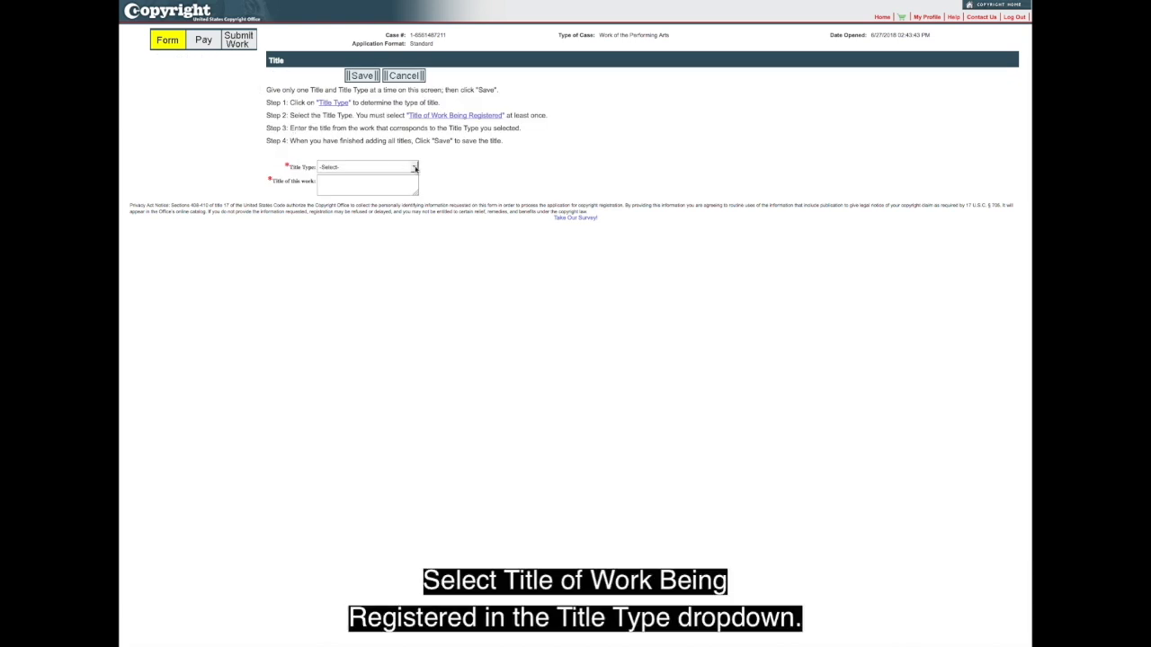
pyautogui.click(414, 169)
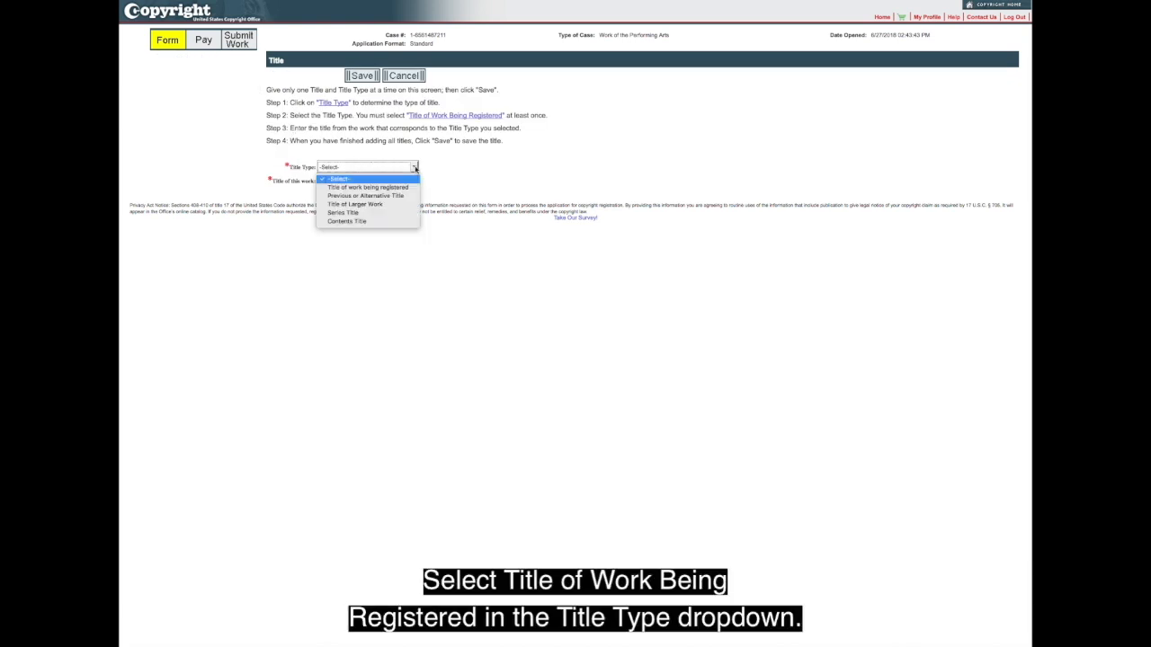
pyautogui.click(398, 187)
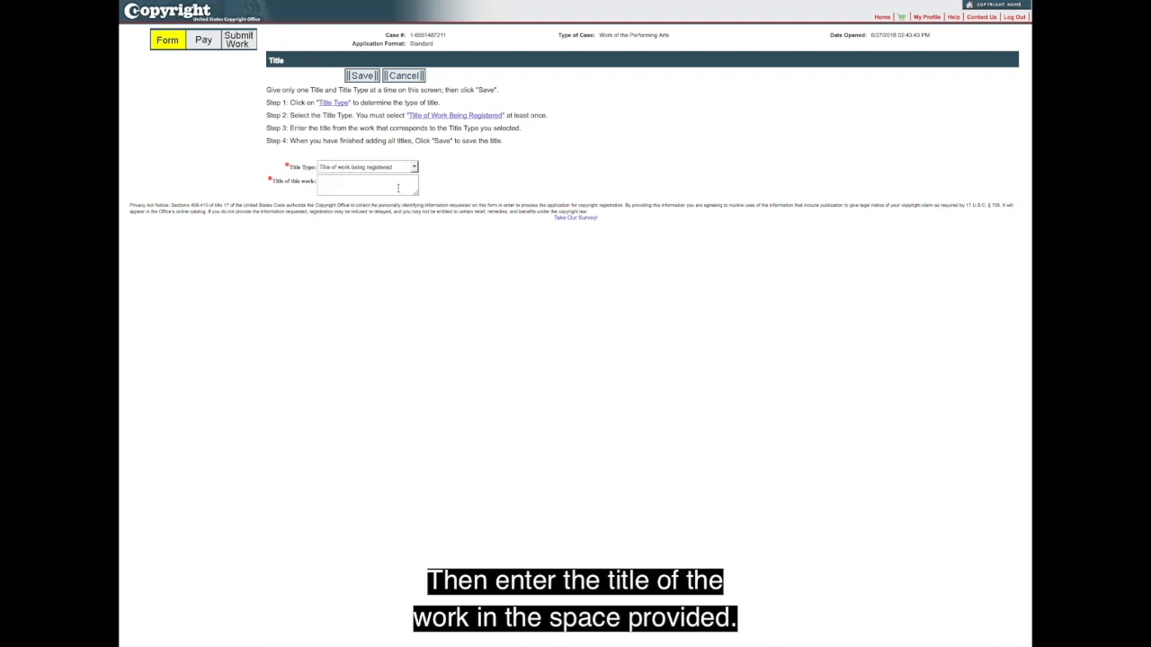
pyautogui.write('Our Song')
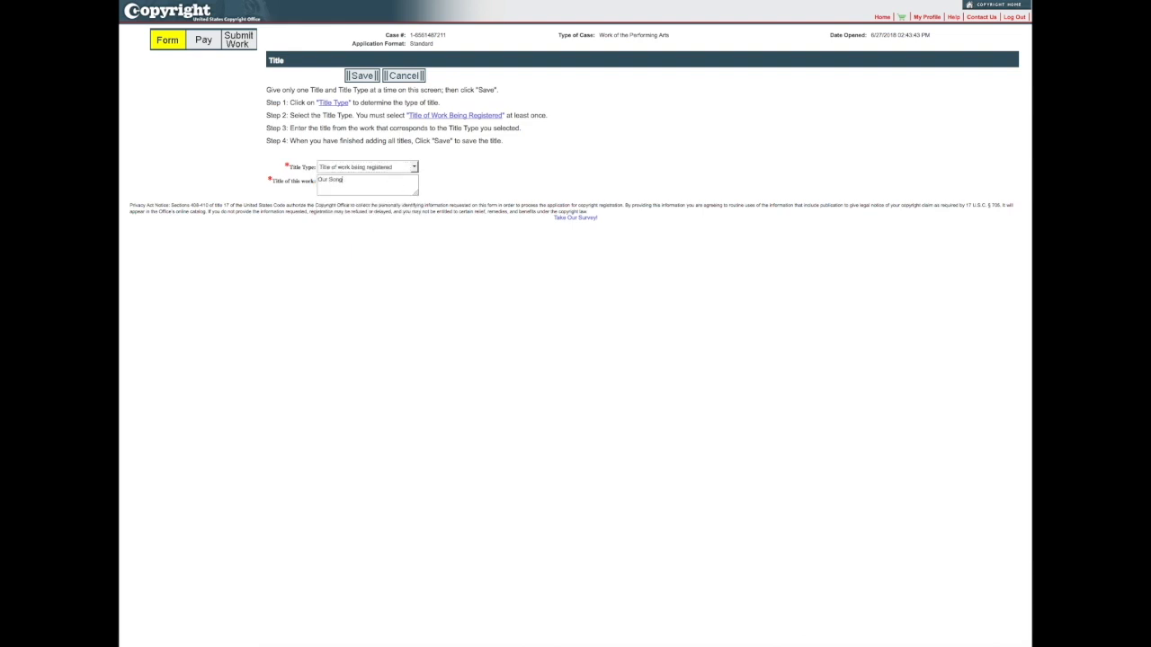
pyautogui.click(364, 76)
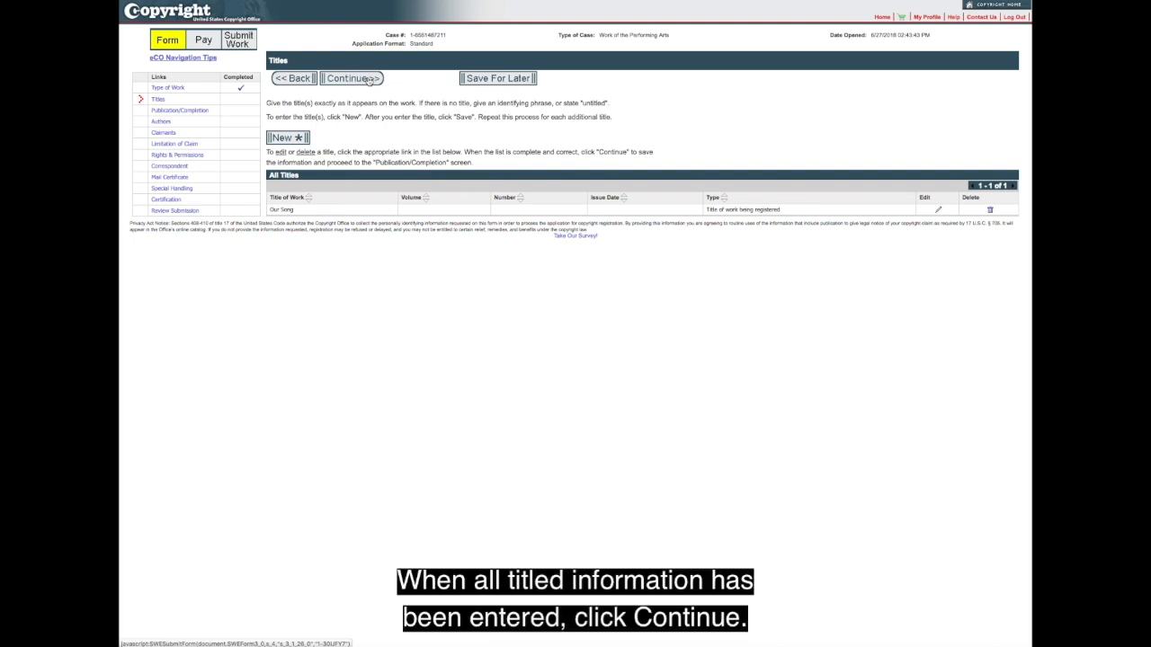
pyautogui.click(358, 79)
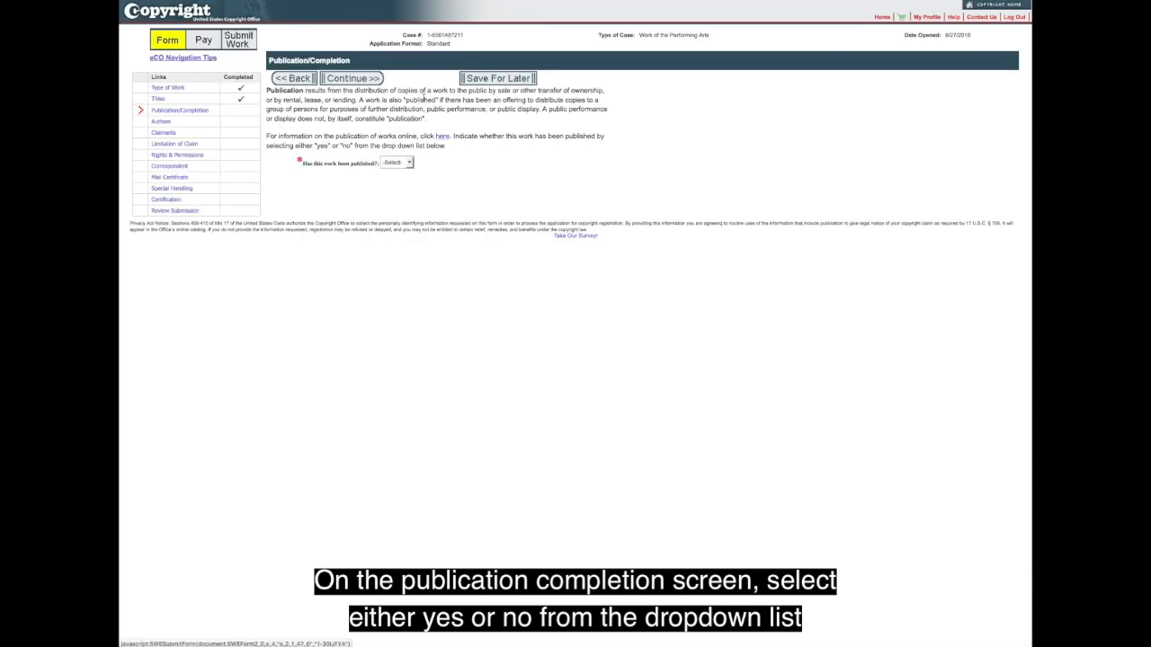
# Mark the work as not published and enter 2018 as its year of completion
pyautogui.click(409, 163)
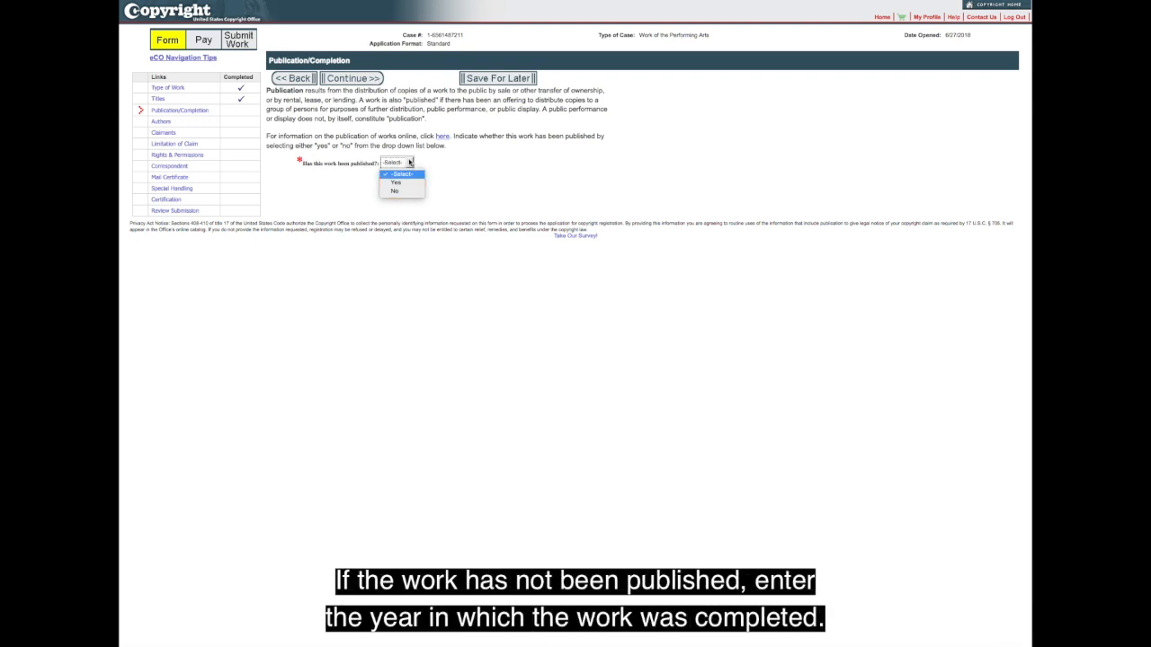
pyautogui.click(396, 192)
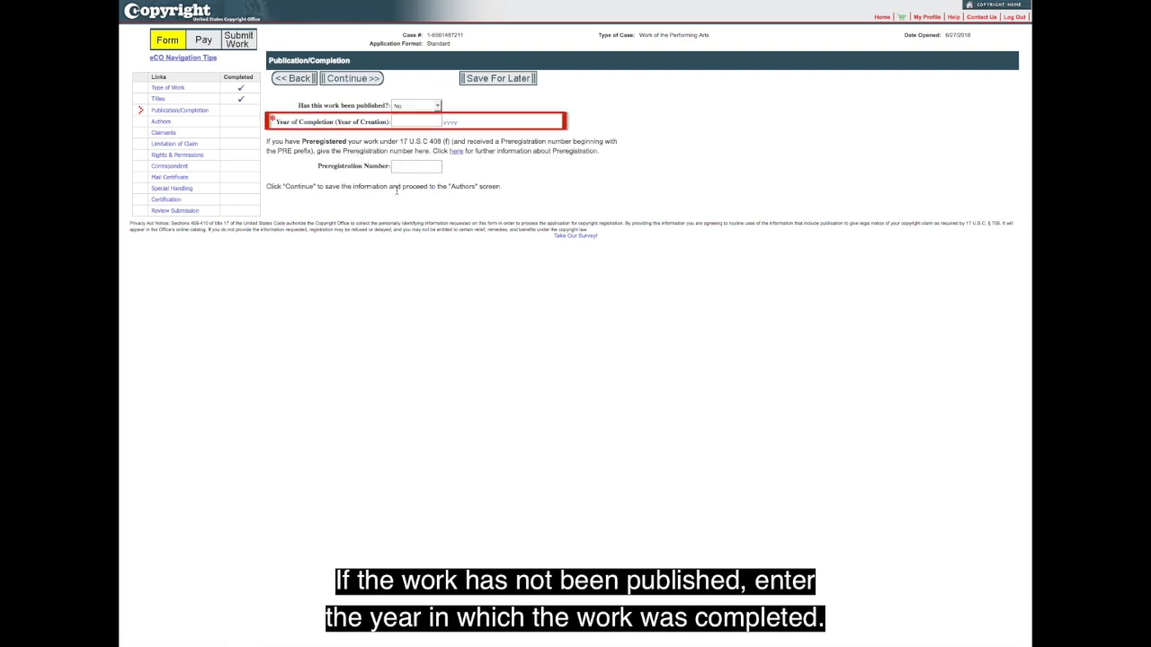
pyautogui.click(430, 121)
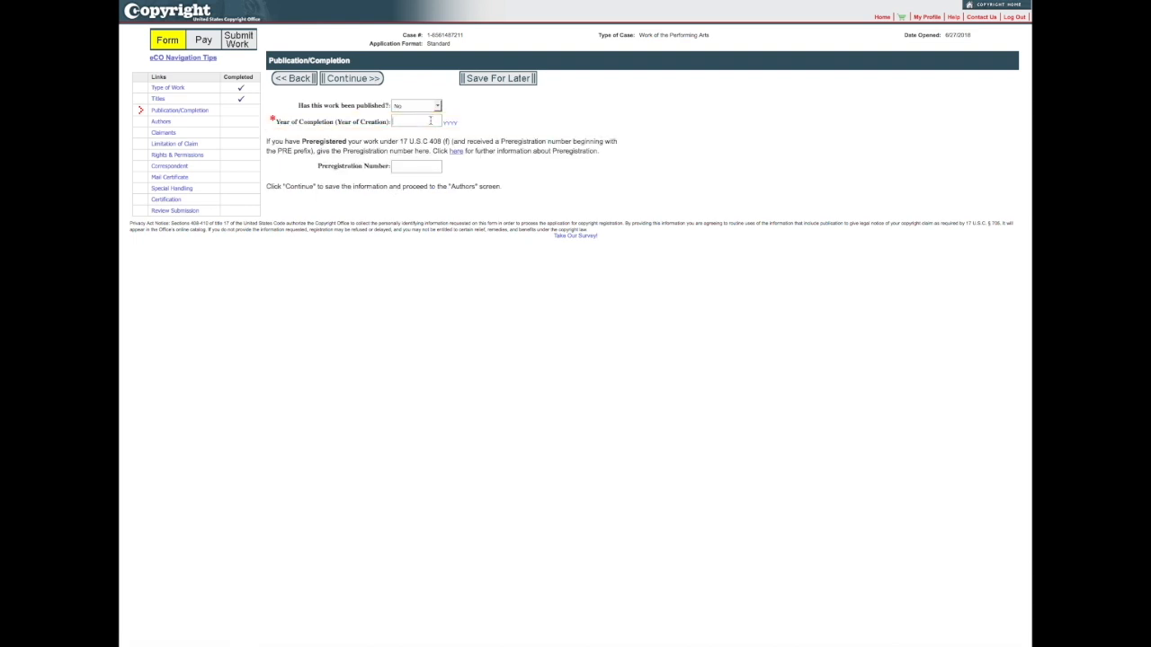
pyautogui.write('2018')
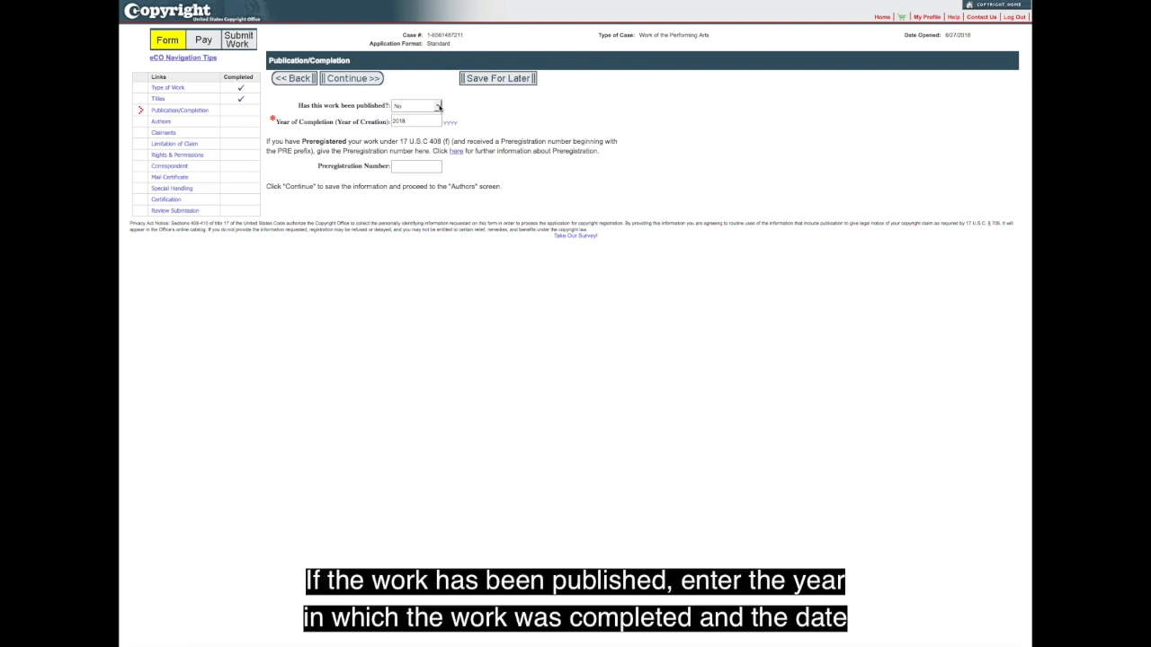
# Mark the work as published, first on 1/1/2018 in the United States, and proceed to the authors
pyautogui.click(438, 106)
pyautogui.click(411, 123)
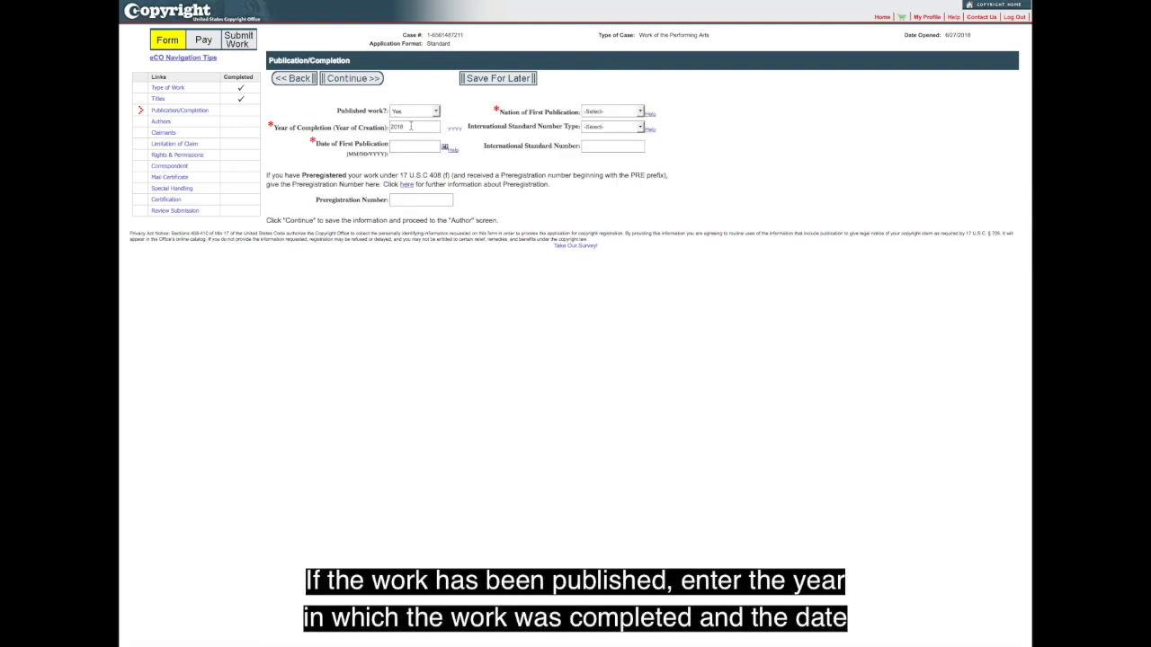
pyautogui.click(418, 147)
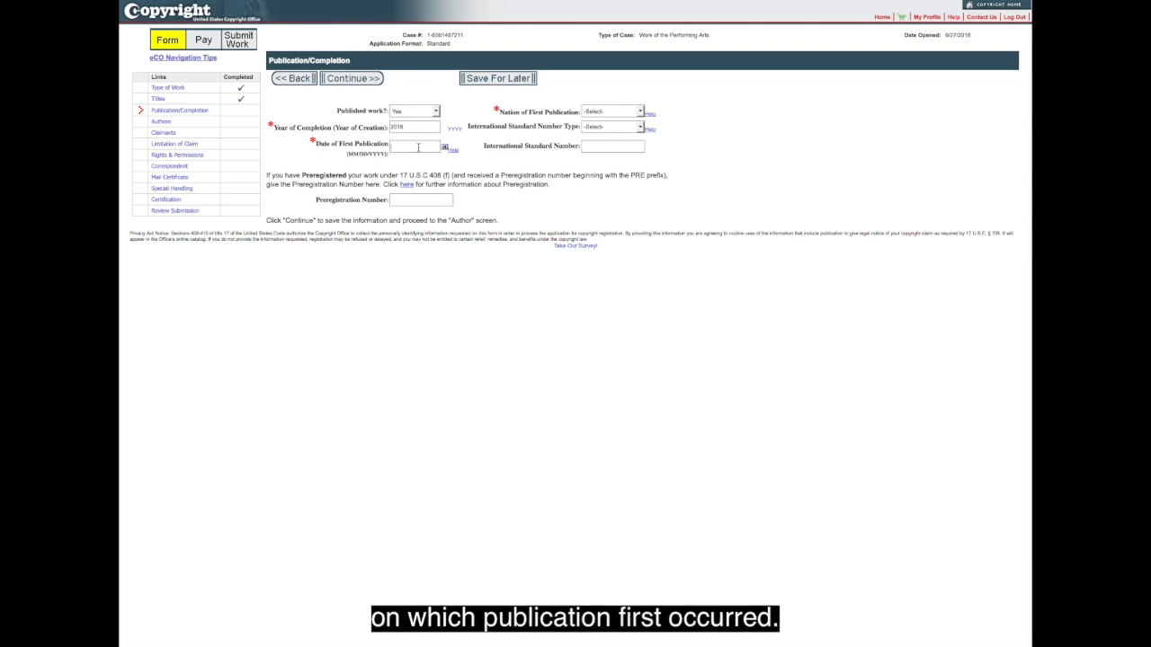
pyautogui.write('1/1/2018')
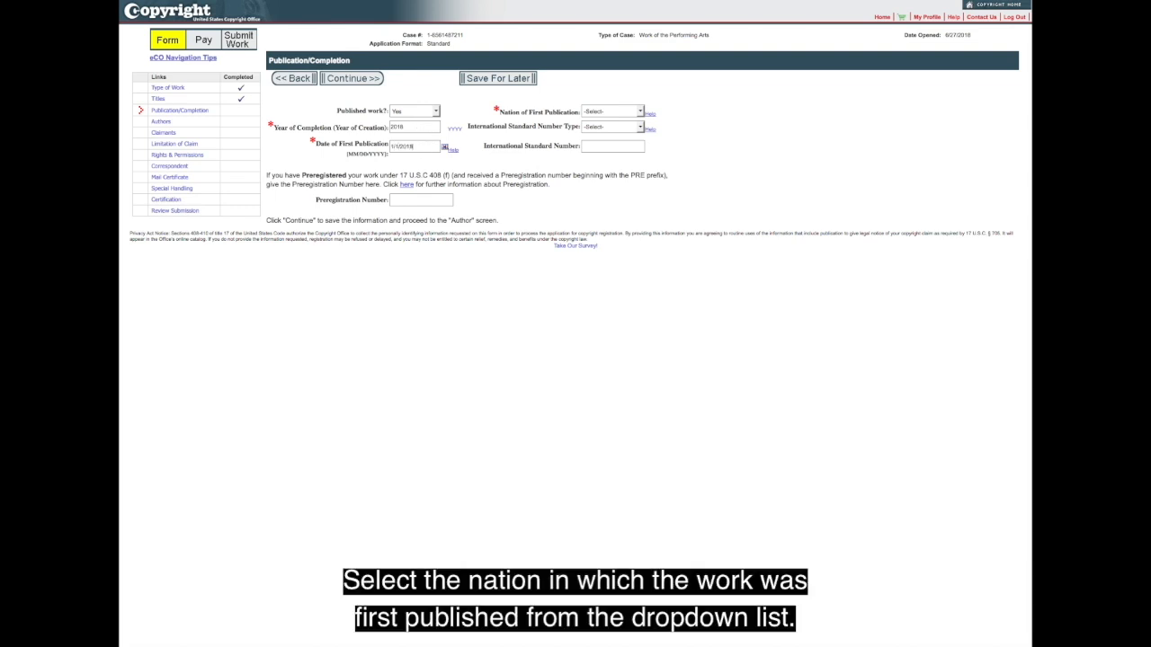
pyautogui.click(641, 110)
pyautogui.click(608, 133)
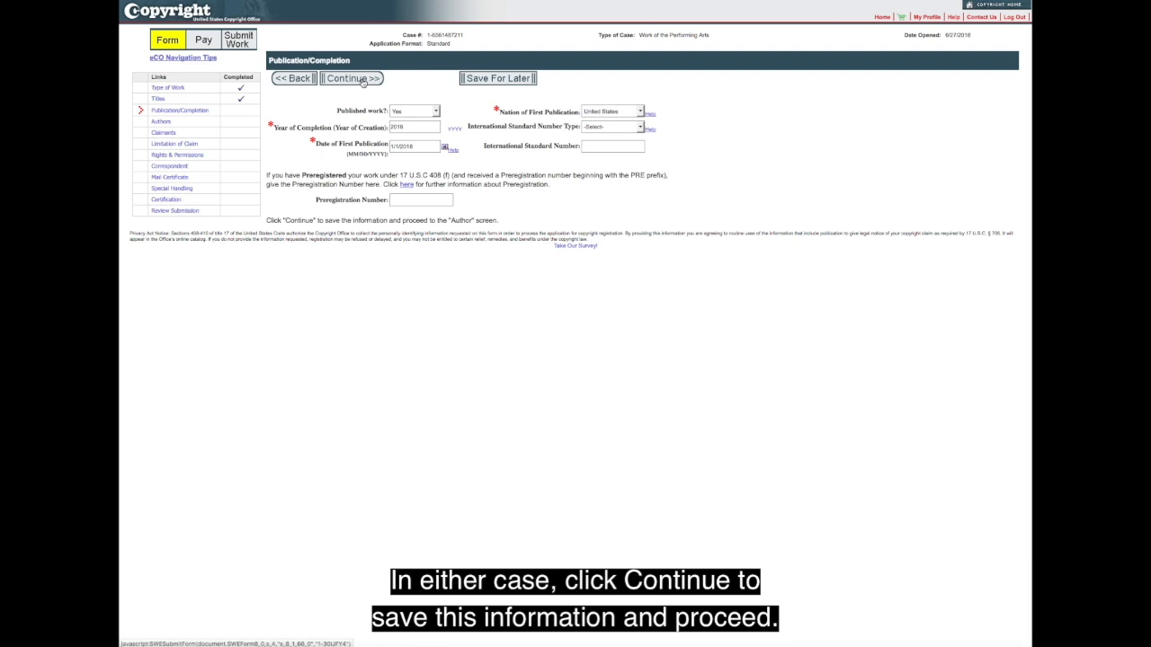
pyautogui.click(354, 78)
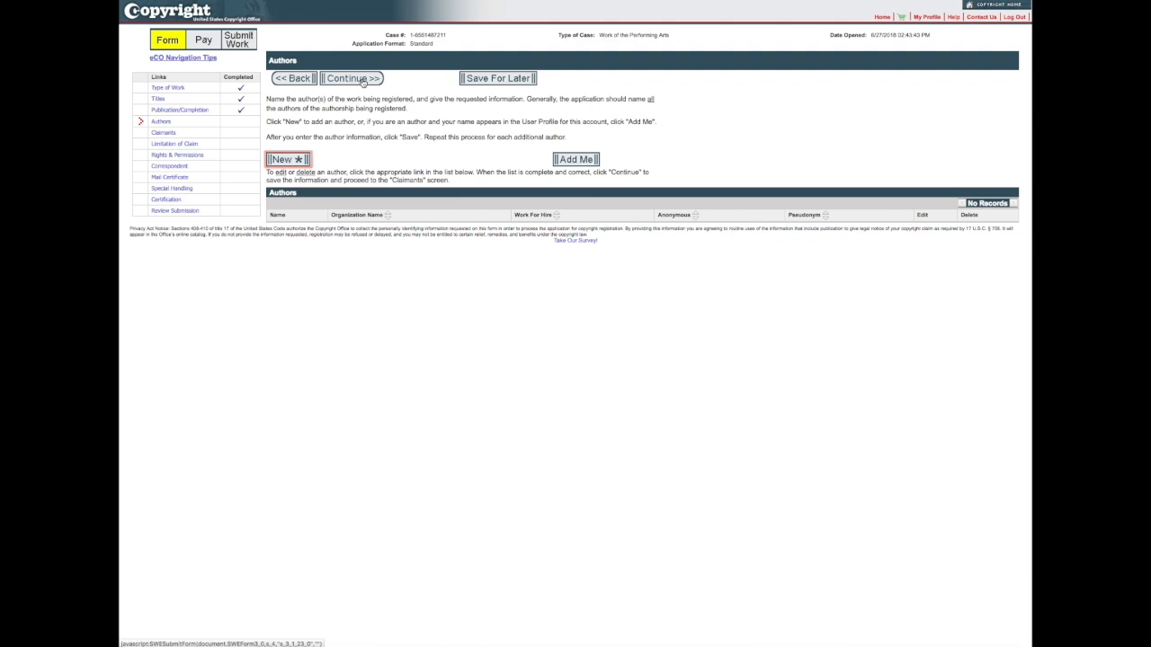
# Add the account holder as an author, clear the organization name, and set work made for hire to No
pyautogui.click(575, 160)
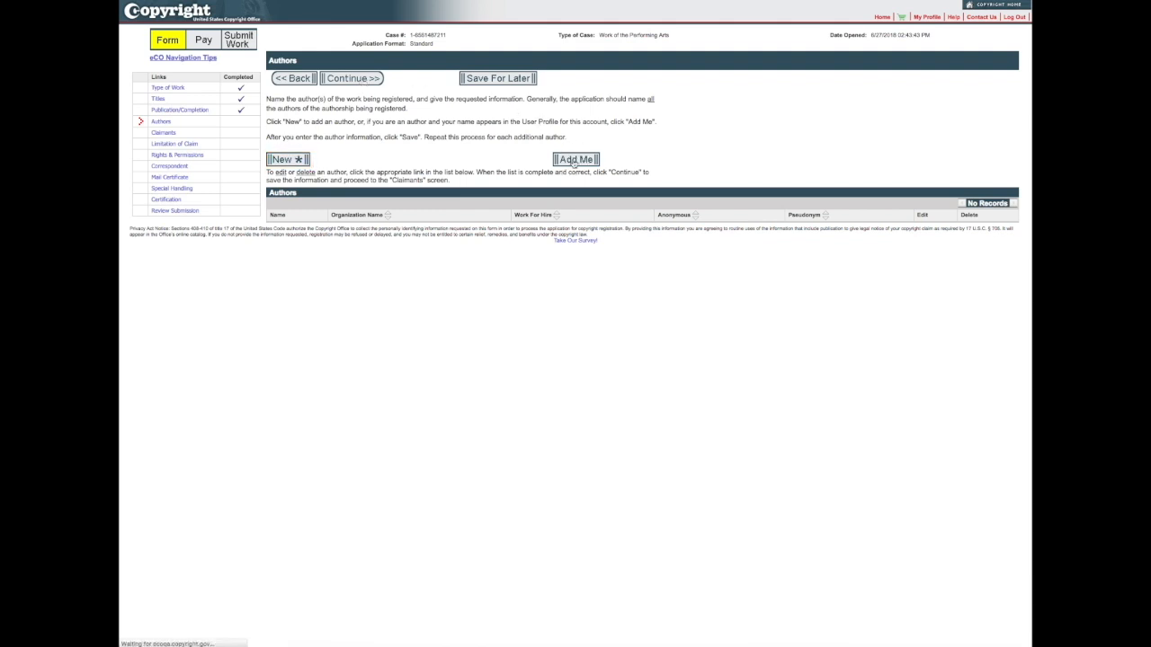
pyautogui.tripleClick(525, 144)
pyautogui.press('BackSpace')
pyautogui.click(540, 190)
pyautogui.click(506, 219)
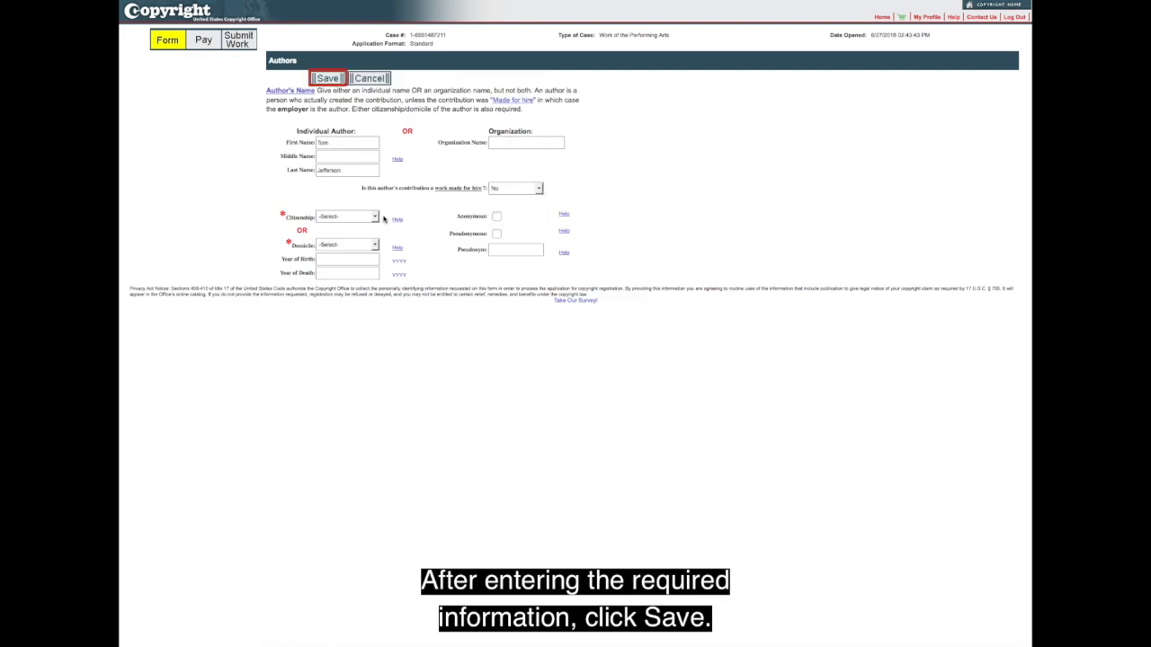
# Set the author's citizenship to United States and save the author details
pyautogui.click(376, 218)
pyautogui.click(360, 235)
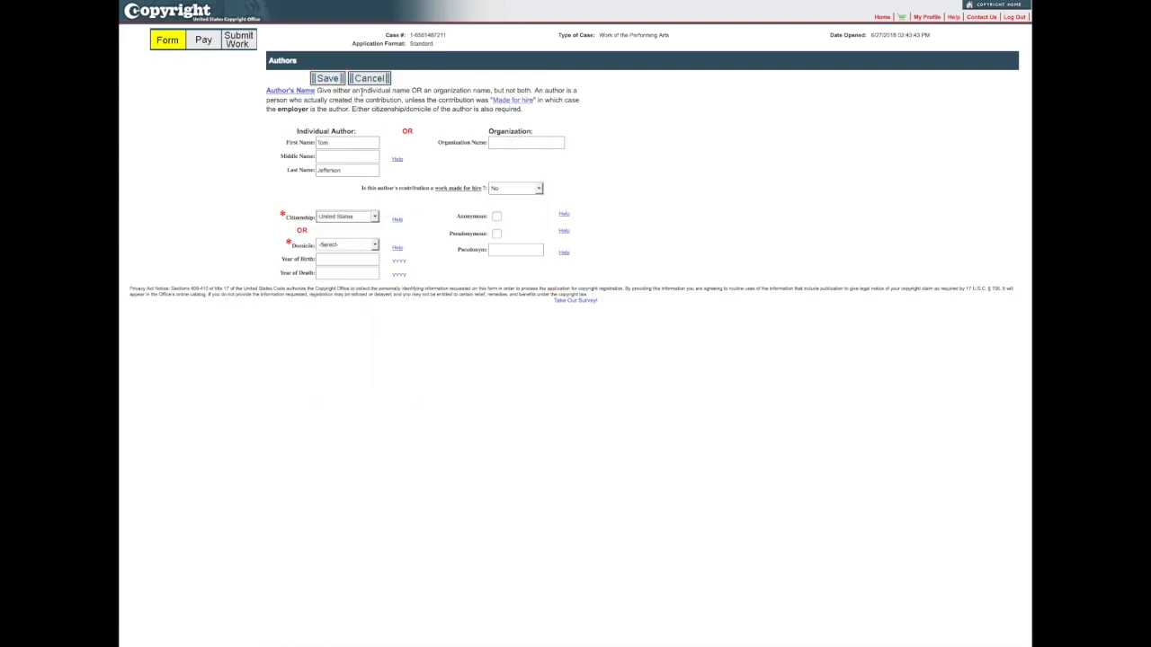
pyautogui.click(328, 80)
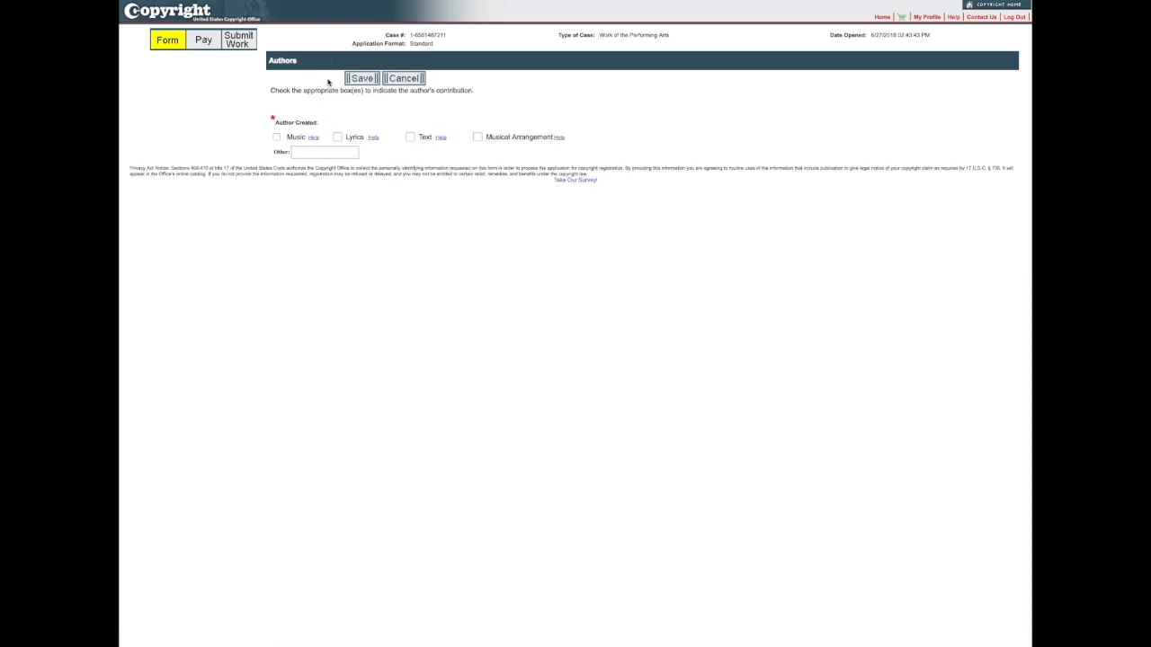
# Record Music and Lyrics as the author's contribution and save it
pyautogui.click(277, 138)
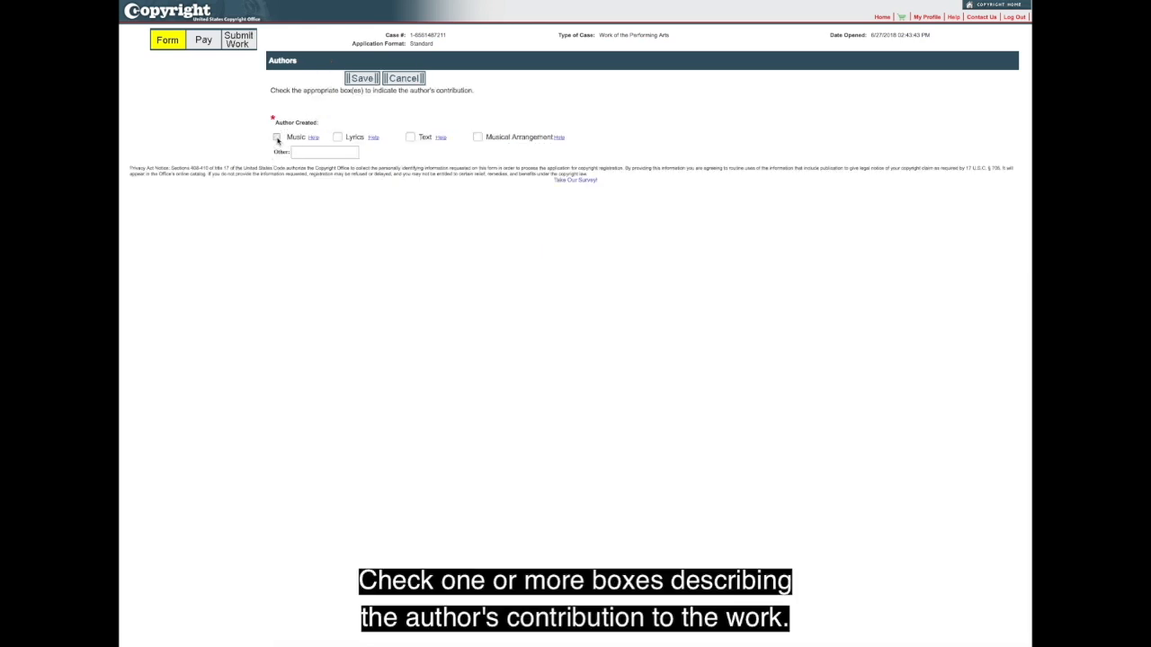
pyautogui.click(338, 138)
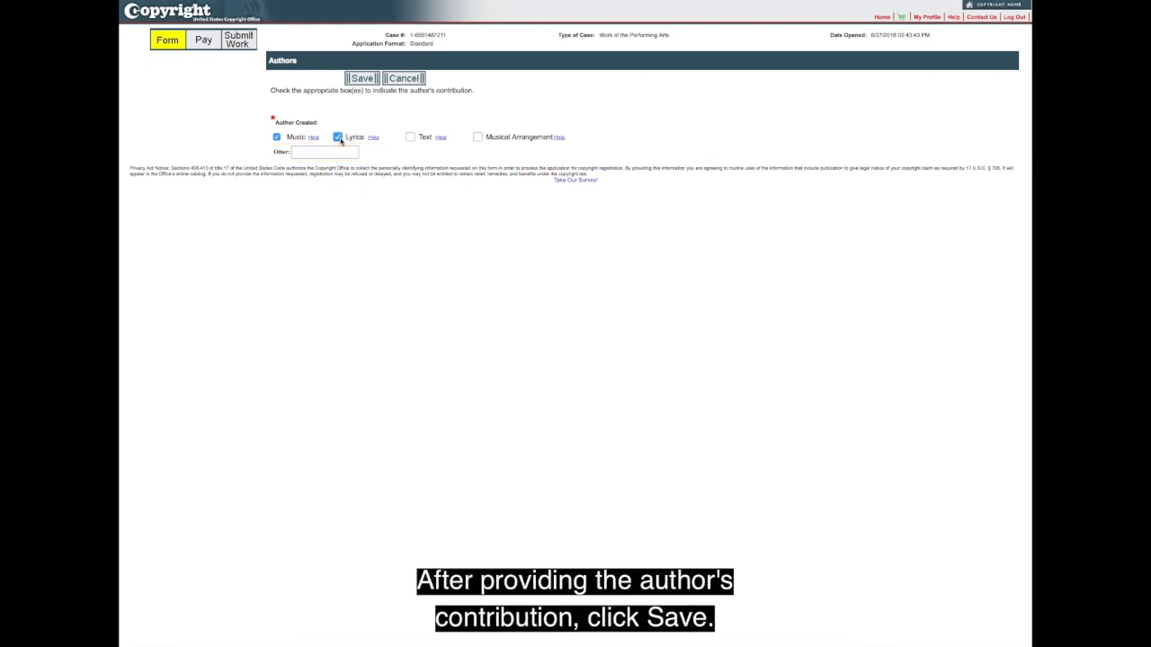
pyautogui.click(366, 79)
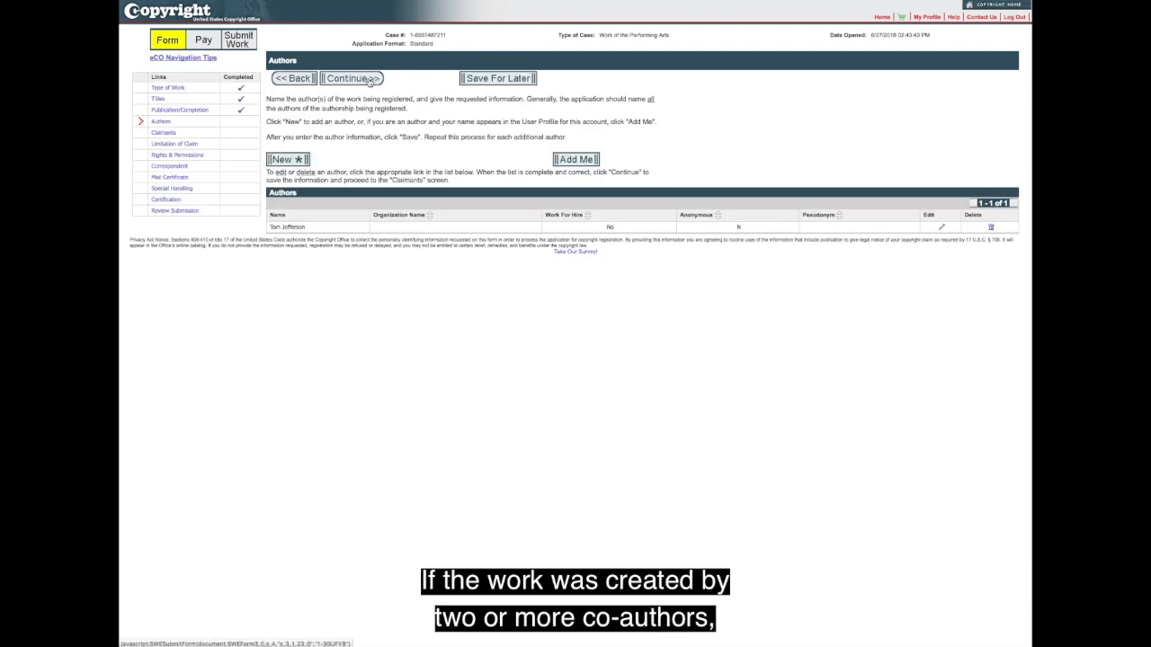
# Add a second author with first and last name, work made for hire set to No and citizenship United States, and save
pyautogui.click(296, 163)
pyautogui.write('Martha')
pyautogui.press('Tab')
pyautogui.press('Tab')
pyautogui.write('Jofferson')
pyautogui.click(539, 189)
pyautogui.click(509, 221)
pyautogui.click(375, 218)
pyautogui.click(364, 238)
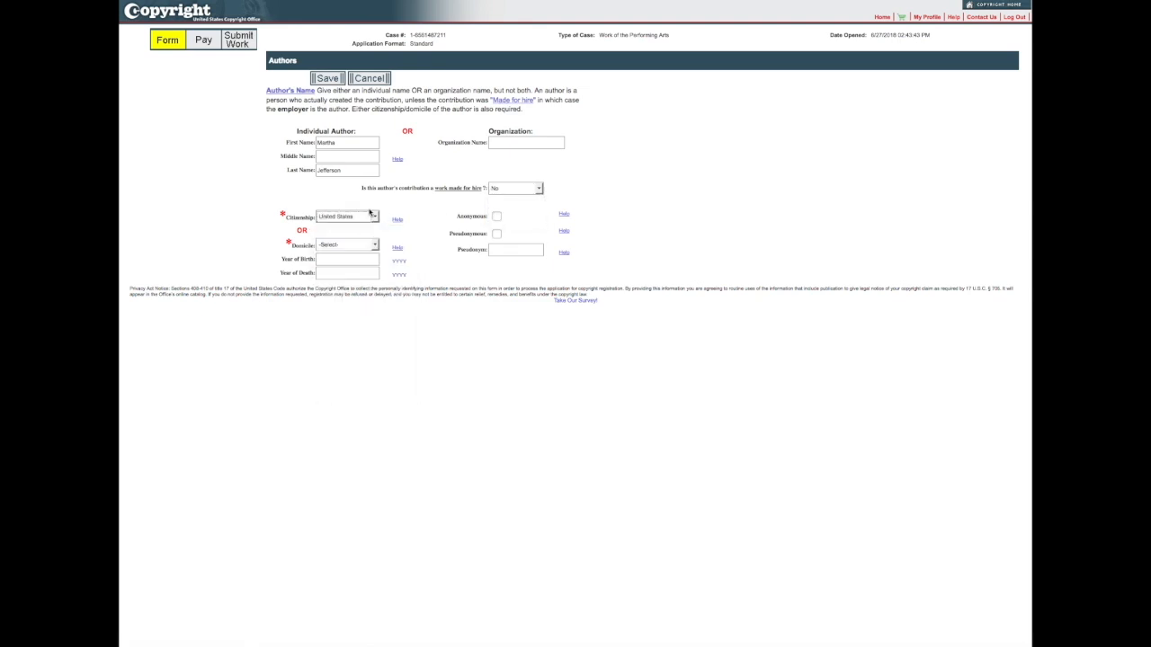
pyautogui.click(329, 79)
# Record Music and Lyrics as the second author's contribution, save it, and proceed to the claimants
pyautogui.click(277, 137)
pyautogui.click(338, 137)
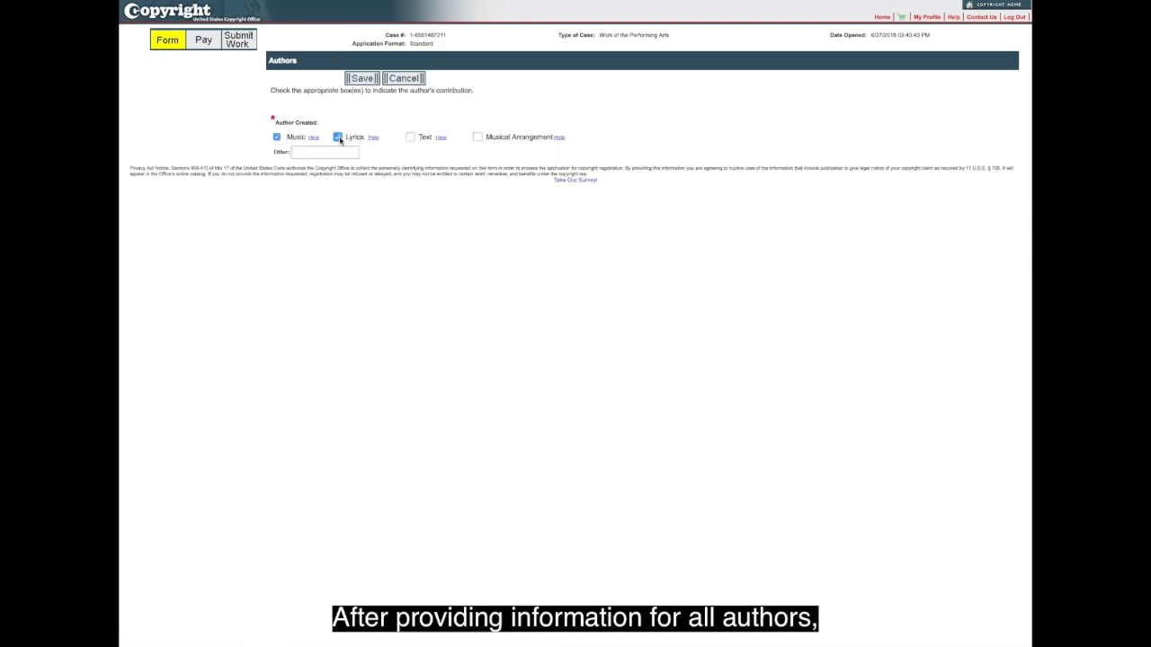
pyautogui.click(362, 79)
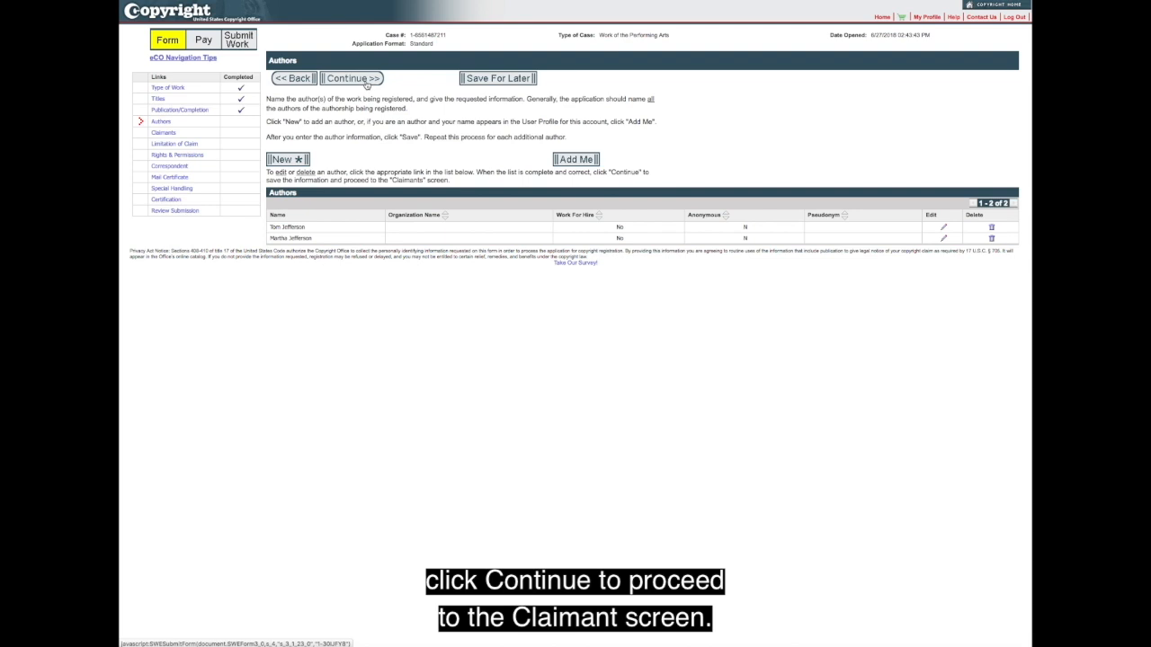
pyautogui.click(367, 82)
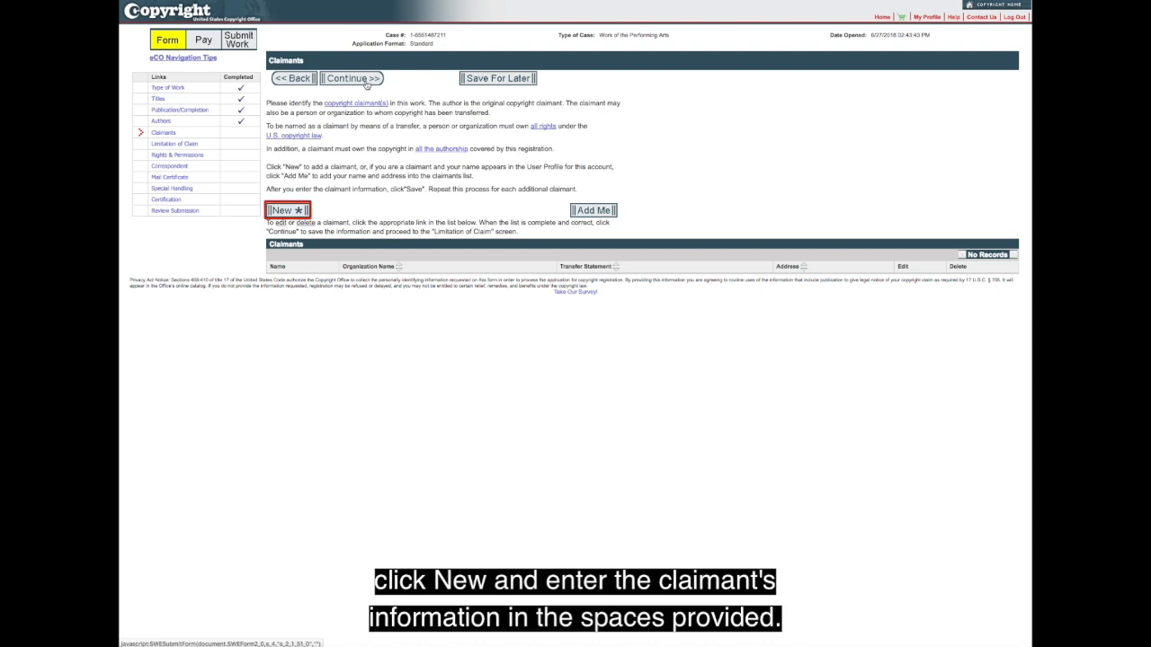
# Add the account holder as a claimant, clear the organization name, and save the claimant
pyautogui.click(582, 212)
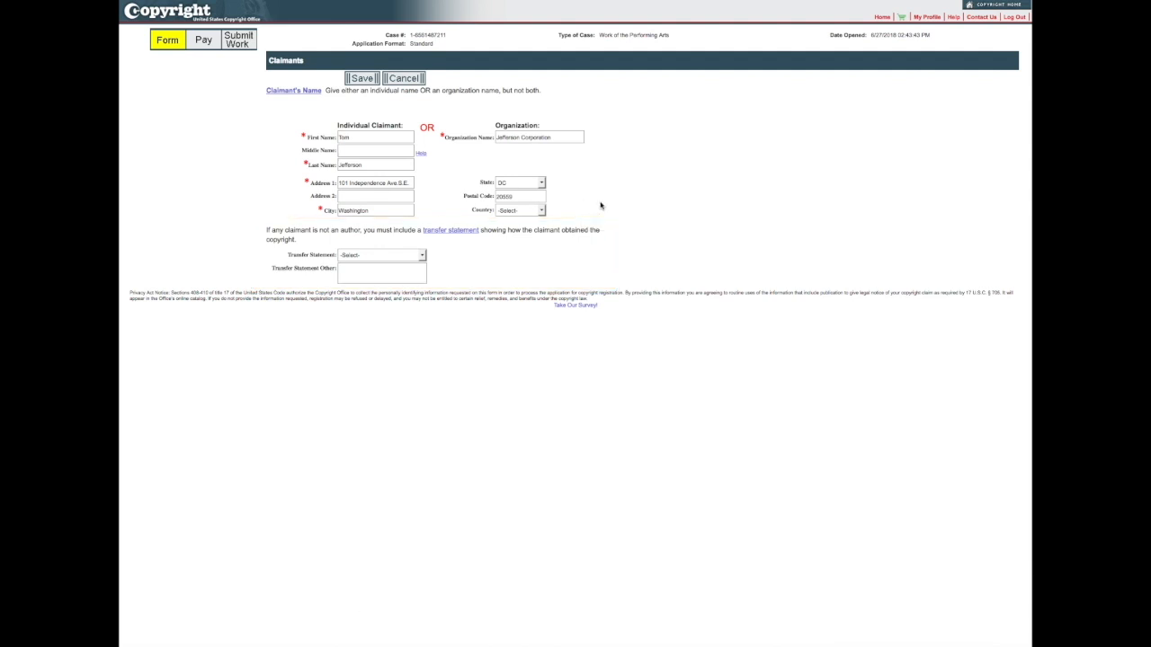
pyautogui.tripleClick(524, 137)
pyautogui.press('Delete')
pyautogui.click(362, 80)
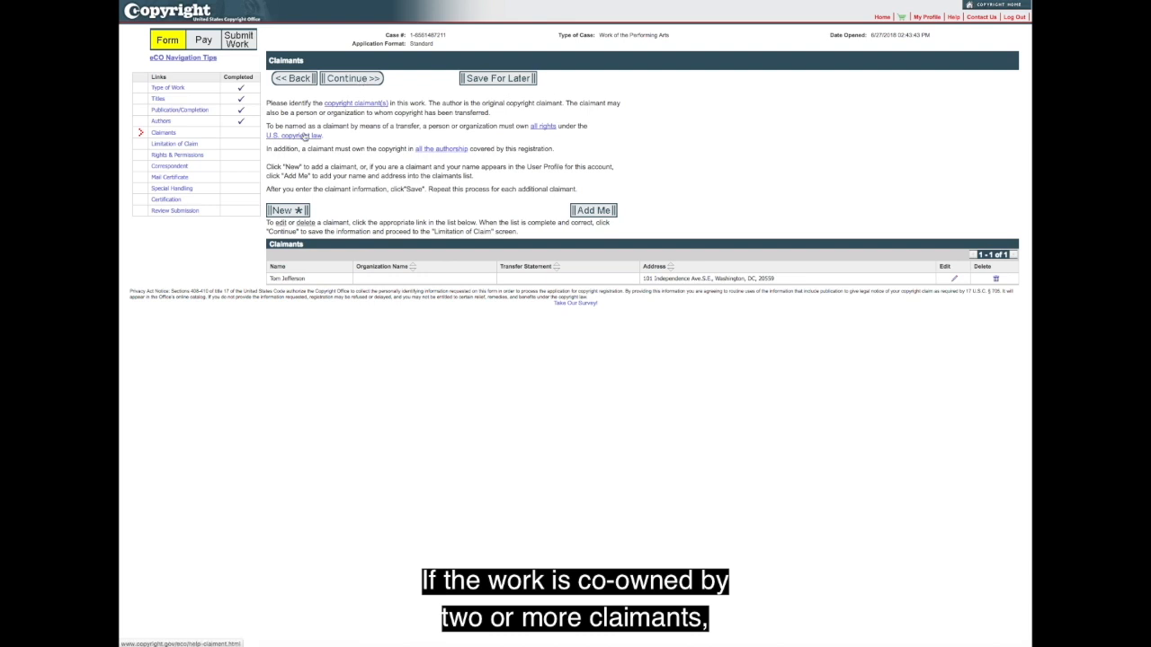
# Start a second claimant record and enter the co-author's first and last name
pyautogui.click(288, 211)
pyautogui.write('Martha')
pyautogui.press('Tab')
pyautogui.press('Tab')
pyautogui.write('Jefferson')
# Fill in the second claimant's street address, city, state and postal code, save, and proceed to the limitation of claim
pyautogui.press('Tab')
pyautogui.write('101')
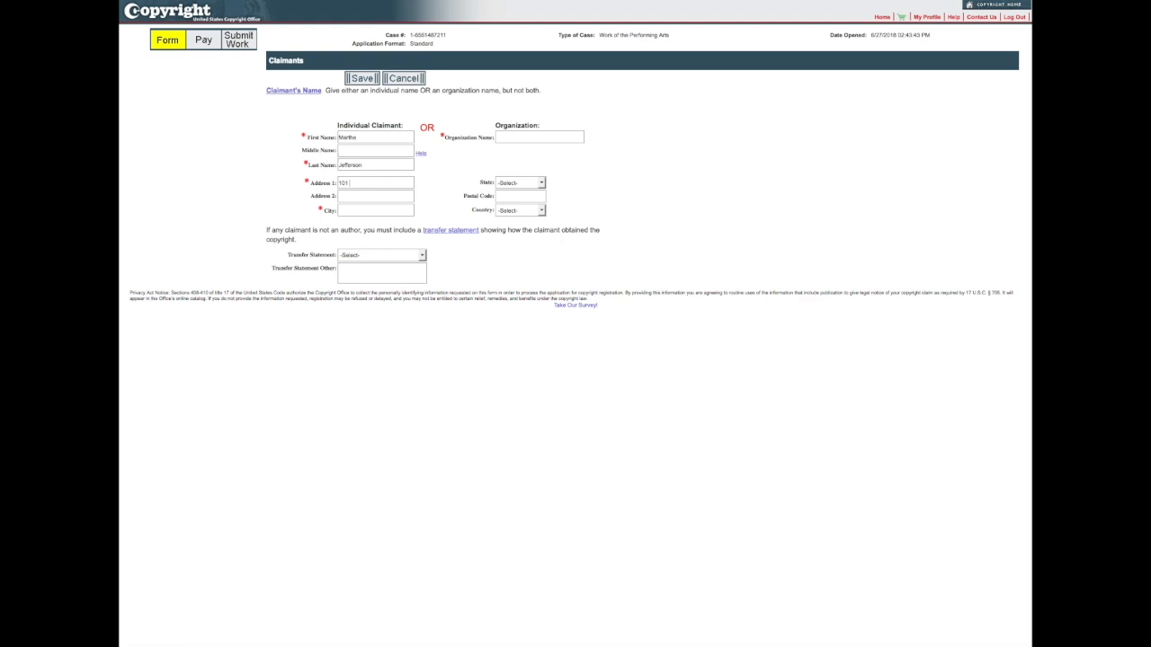
pyautogui.write(' Independence Avenue, SE')
pyautogui.press('Tab')
pyautogui.press('Tab')
pyautogui.write('Washington')
pyautogui.click(531, 183)
pyautogui.click(516, 275)
pyautogui.press('Tab')
pyautogui.write('20559')
pyautogui.click(367, 78)
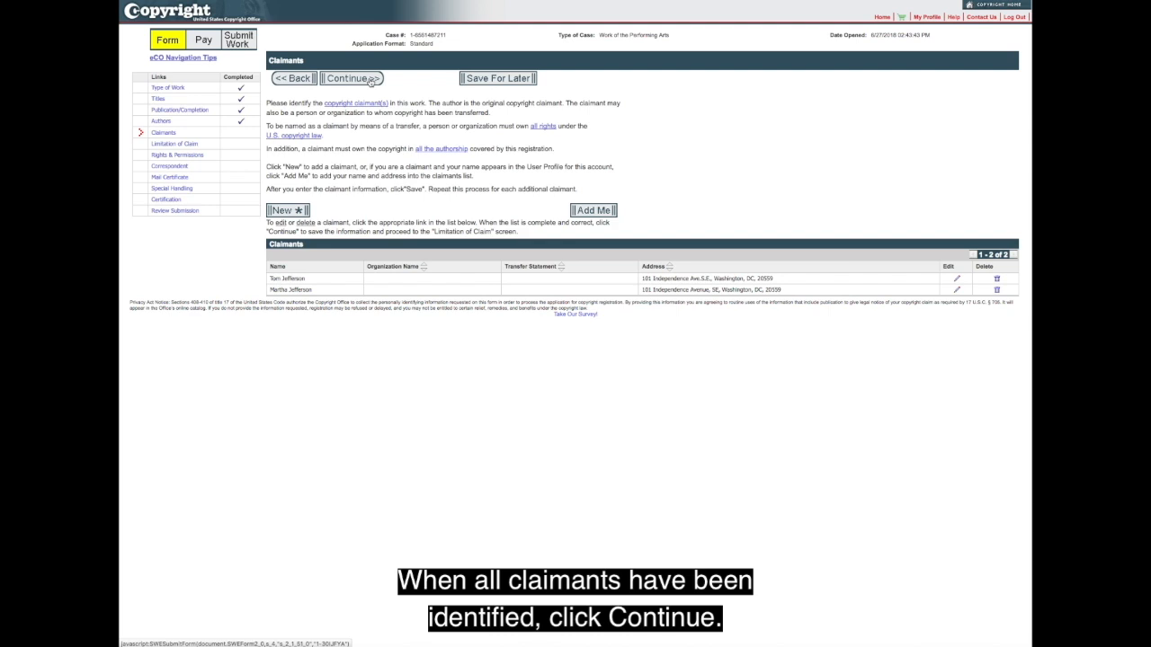
pyautogui.click(370, 80)
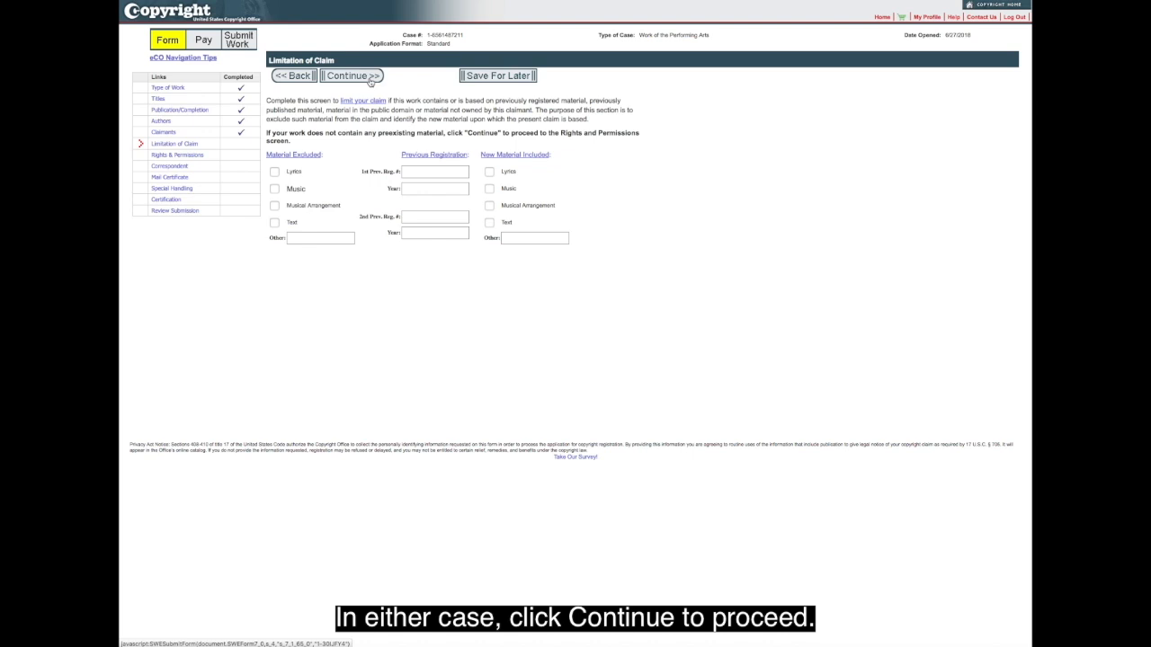
# Leave the limitation of claim blank and add the account holder as the rights and permissions contact
pyautogui.click(370, 79)
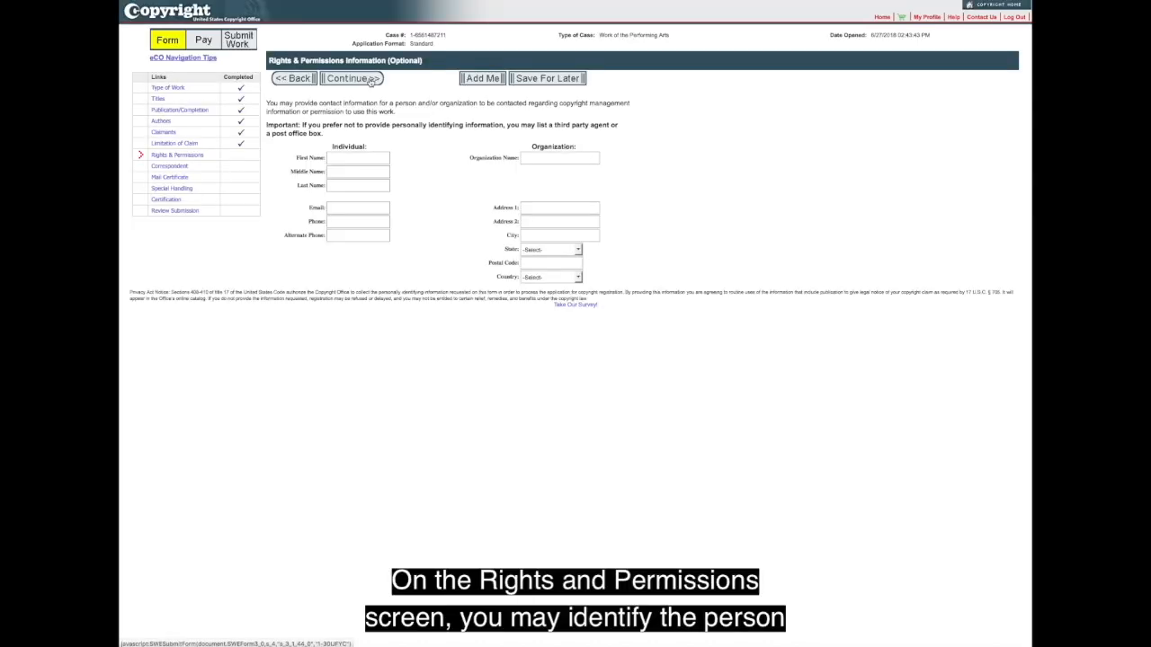
pyautogui.click(481, 80)
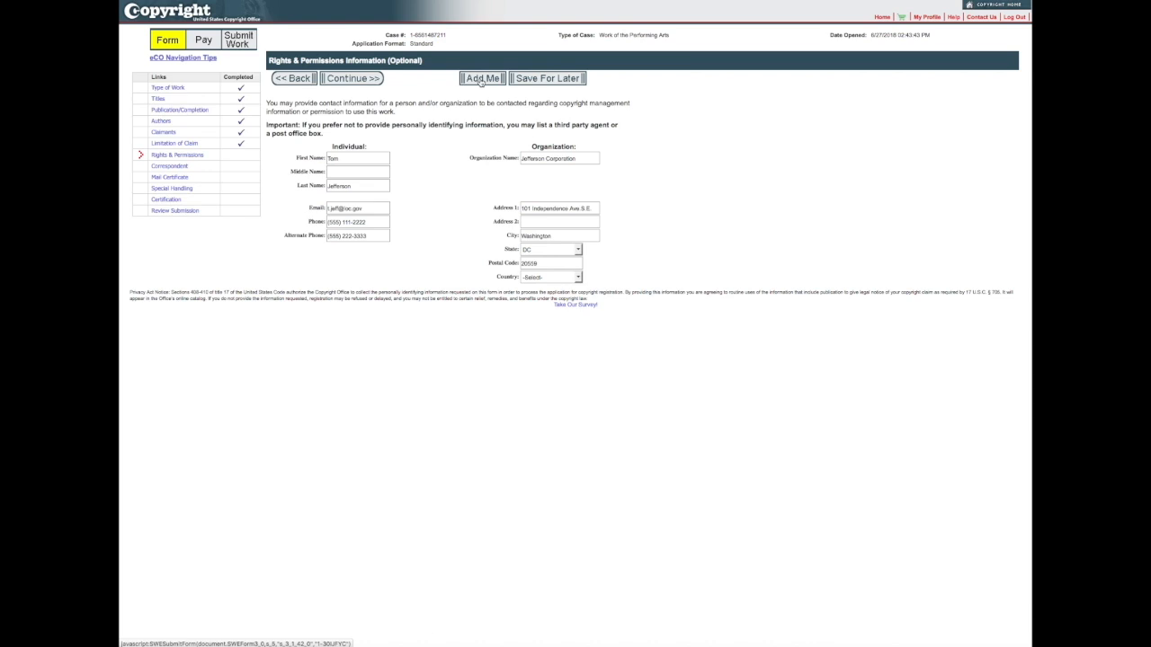
pyautogui.click(352, 78)
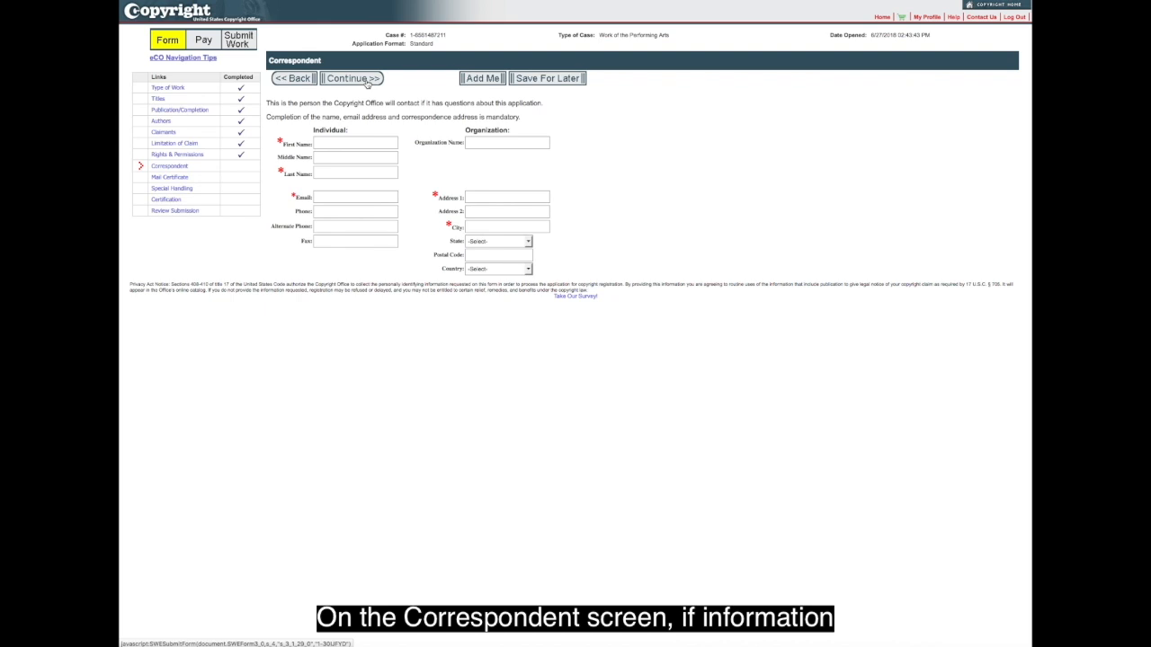
# Add the account holder as correspondent and as recipient of the mailed certificate, continuing to special handling
pyautogui.click(479, 79)
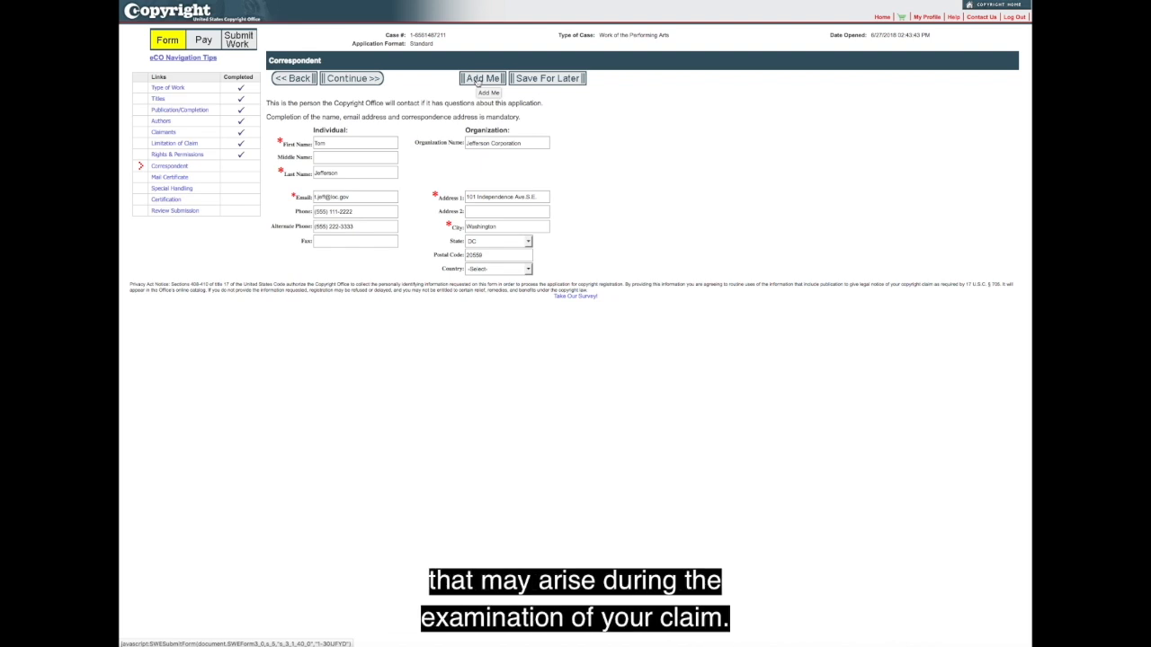
pyautogui.click(372, 79)
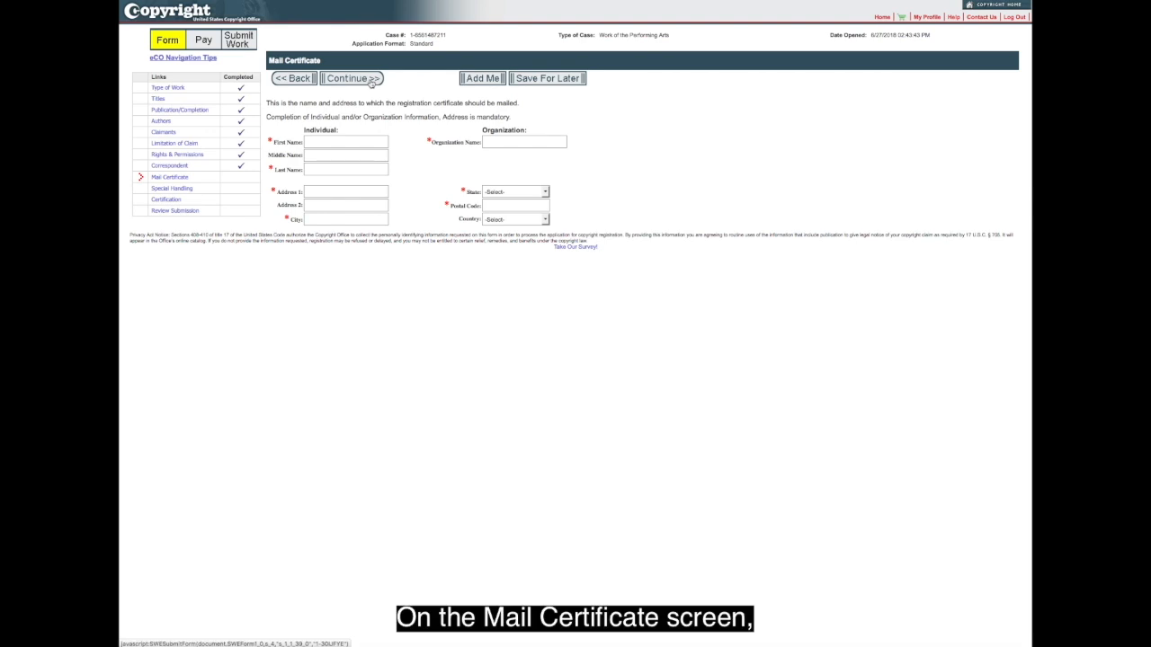
pyautogui.click(470, 81)
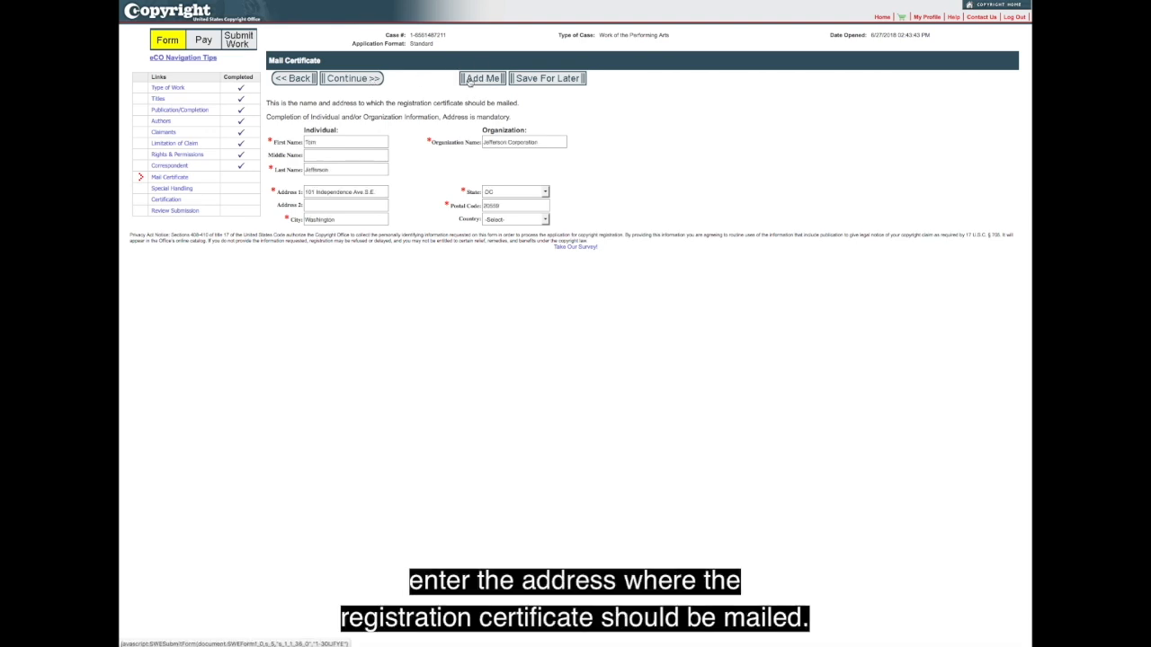
pyautogui.click(370, 81)
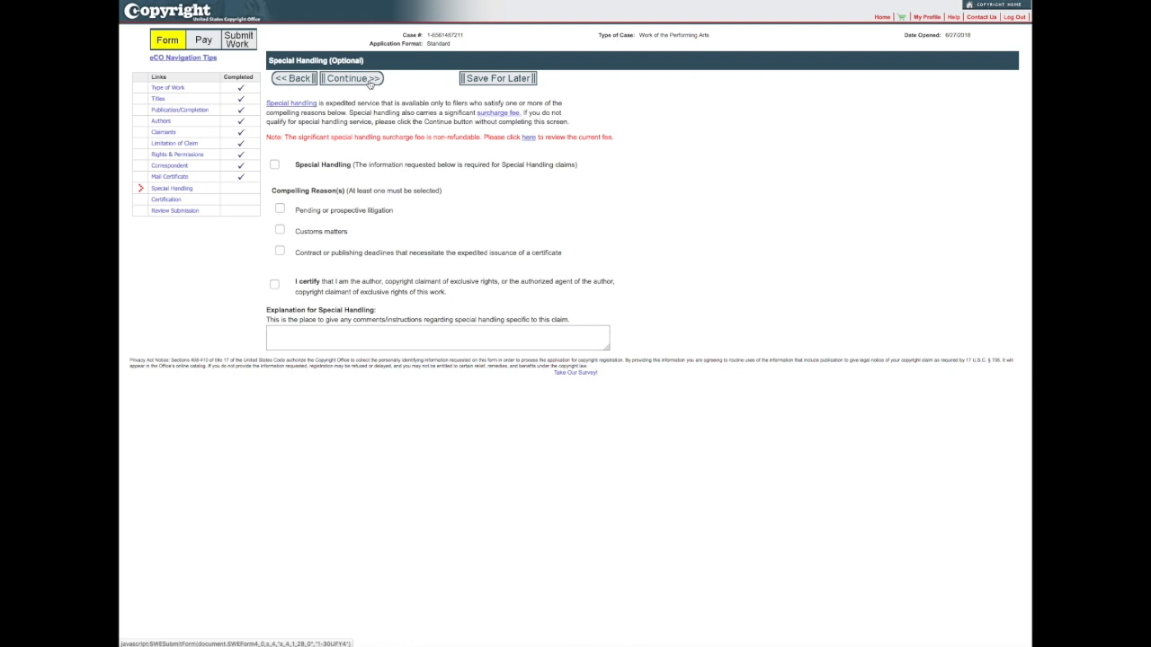
# Skip special handling and certify the application with the certifying individual's full name, continuing to the submission review
pyautogui.click(368, 79)
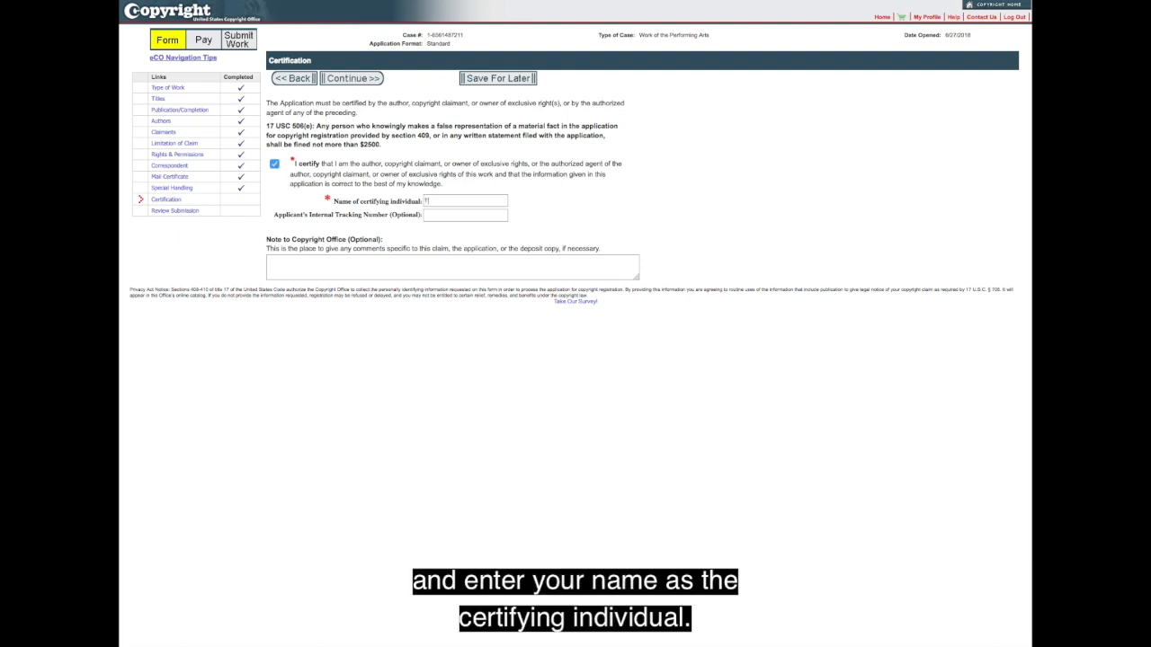
pyautogui.write('ferson')
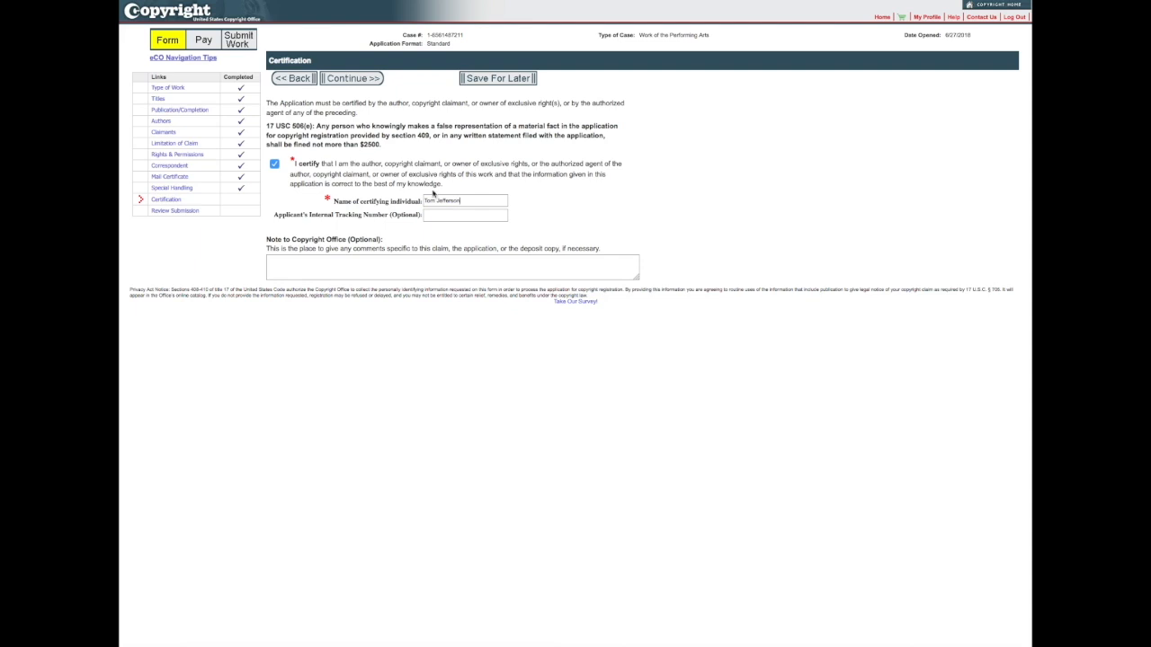
pyautogui.click(358, 80)
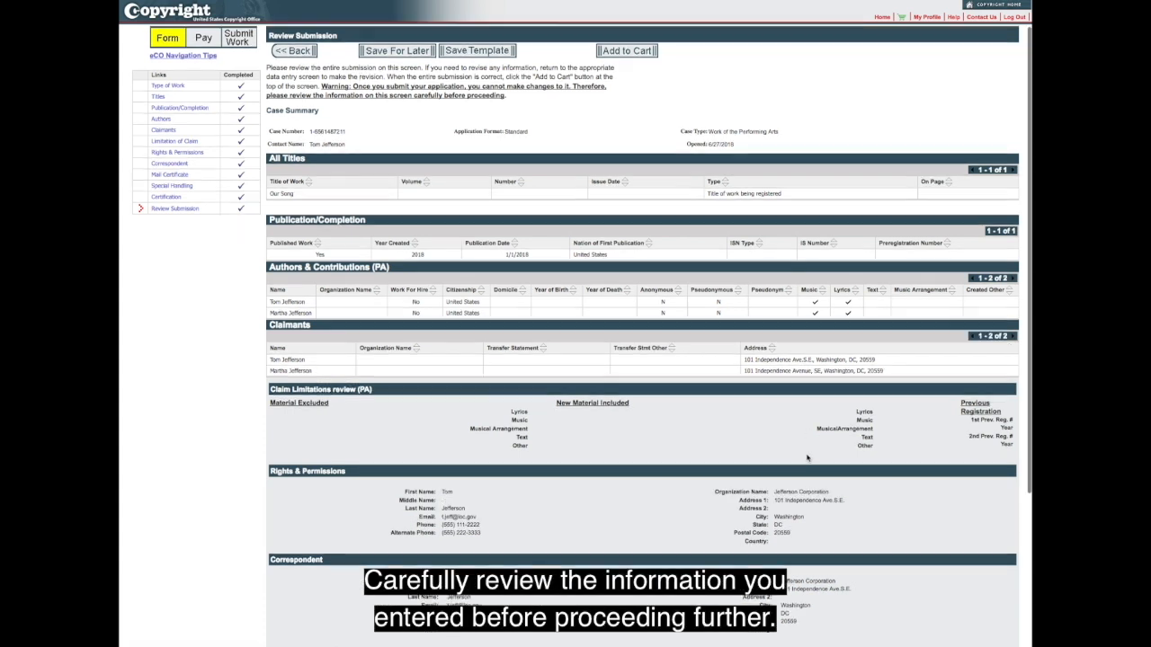
# Review the submission's title, publication, author, claimant, contact and certification details
pyautogui.scroll(-3, 806, 457)
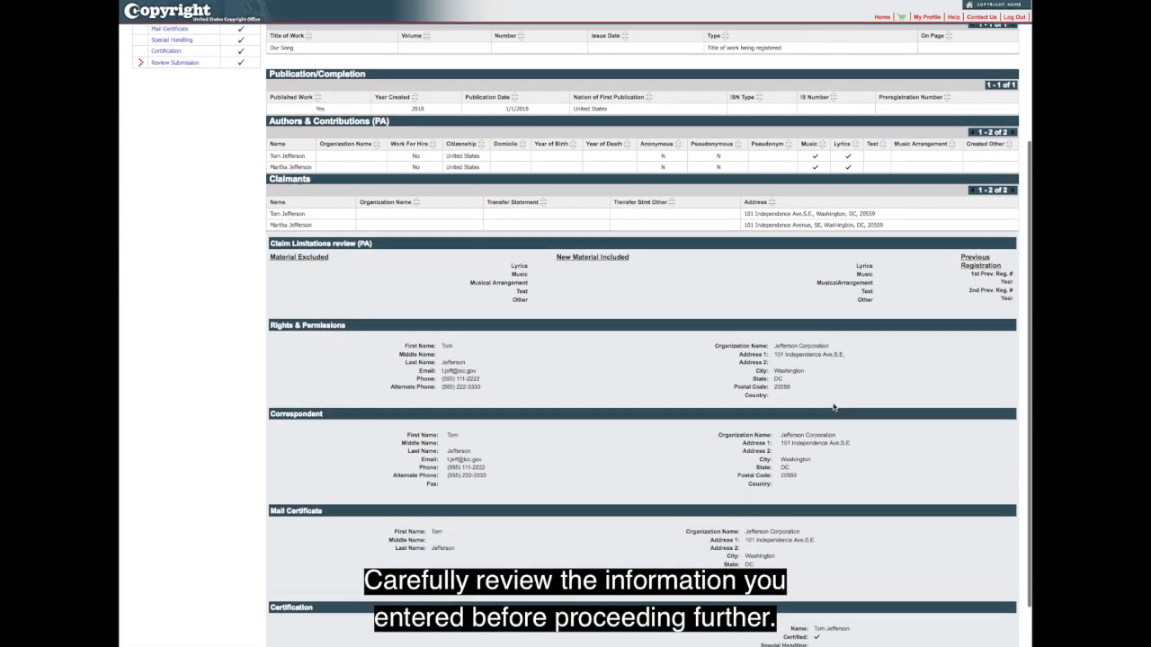
pyautogui.scroll(-2, 835, 402)
pyautogui.scroll(4, 834, 402)
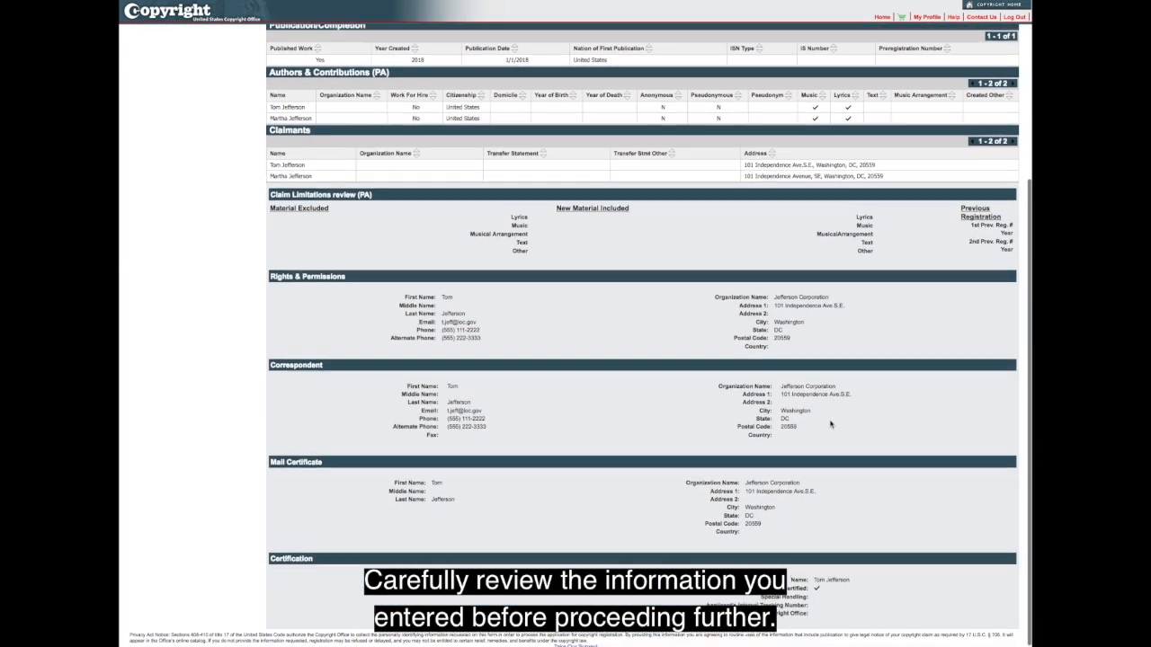
pyautogui.scroll(1, 827, 435)
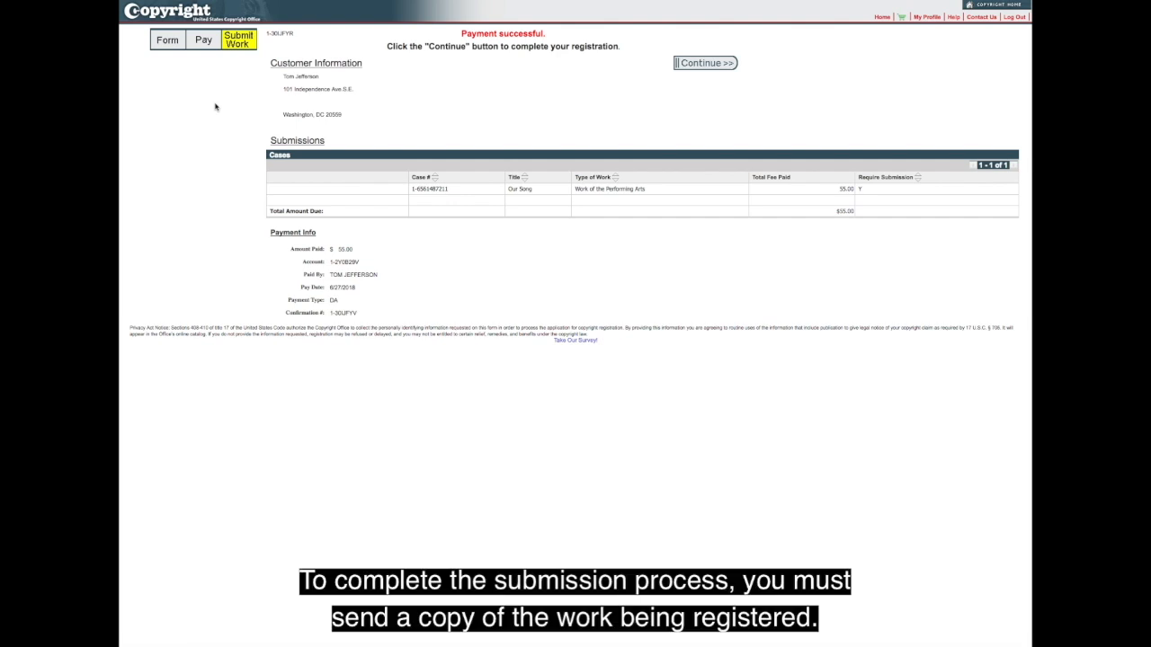
# Continue from the payment confirmation, upload Our Song.mp4 as the copy of the work, and complete the submission
pyautogui.click(722, 64)
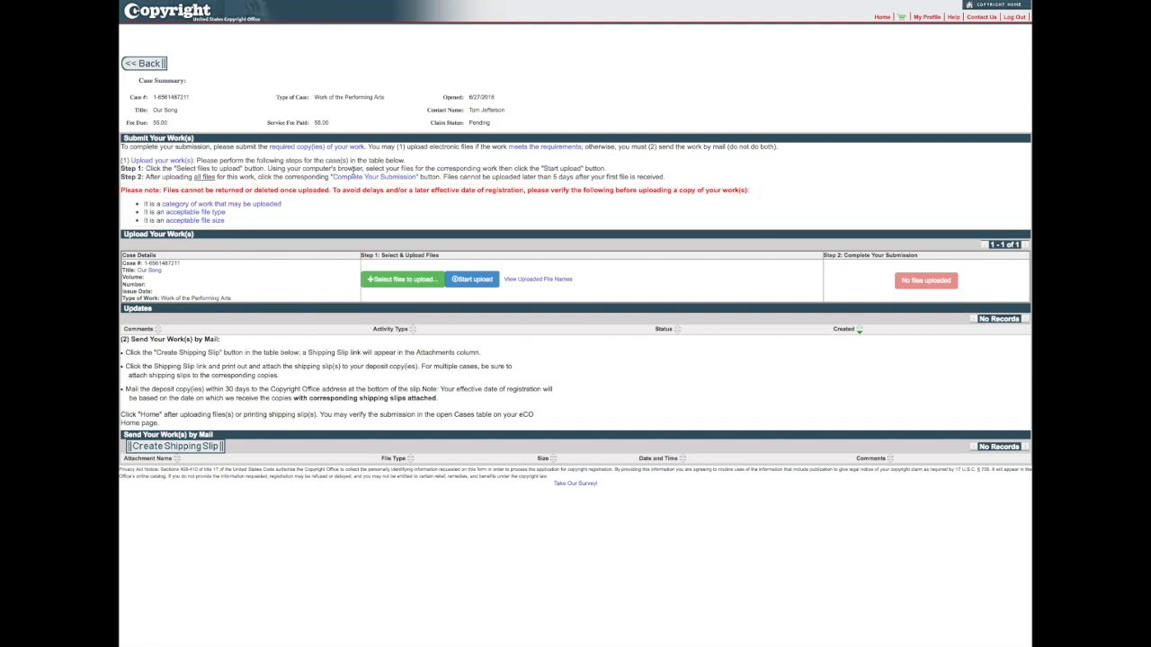
pyautogui.click(396, 280)
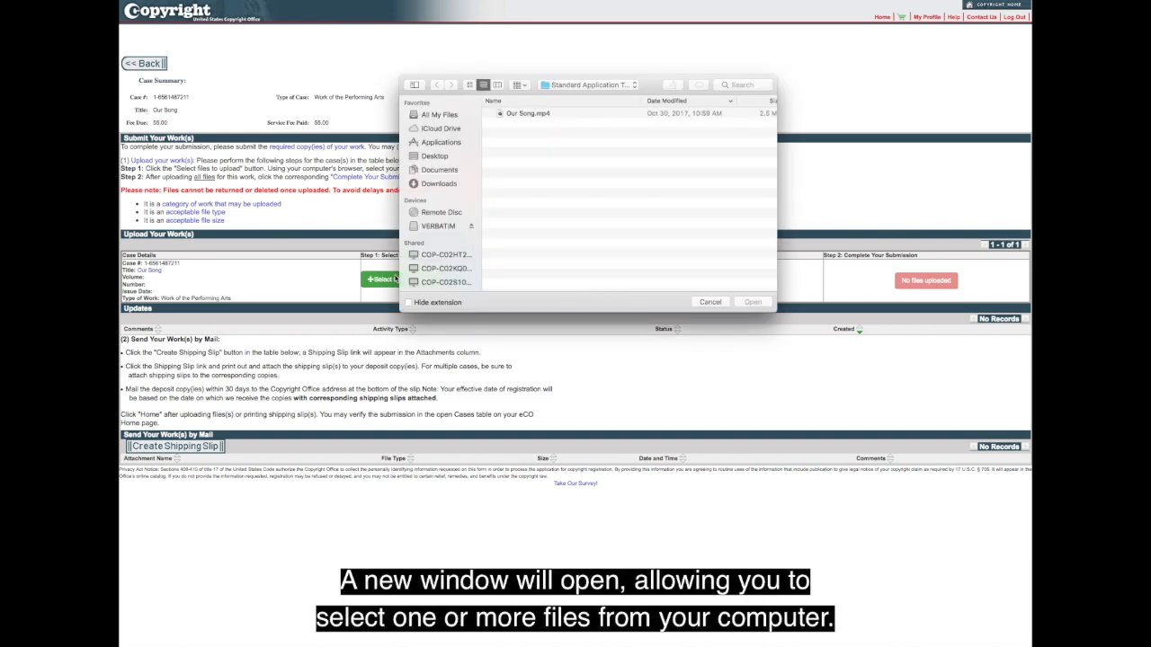
pyautogui.click(530, 113)
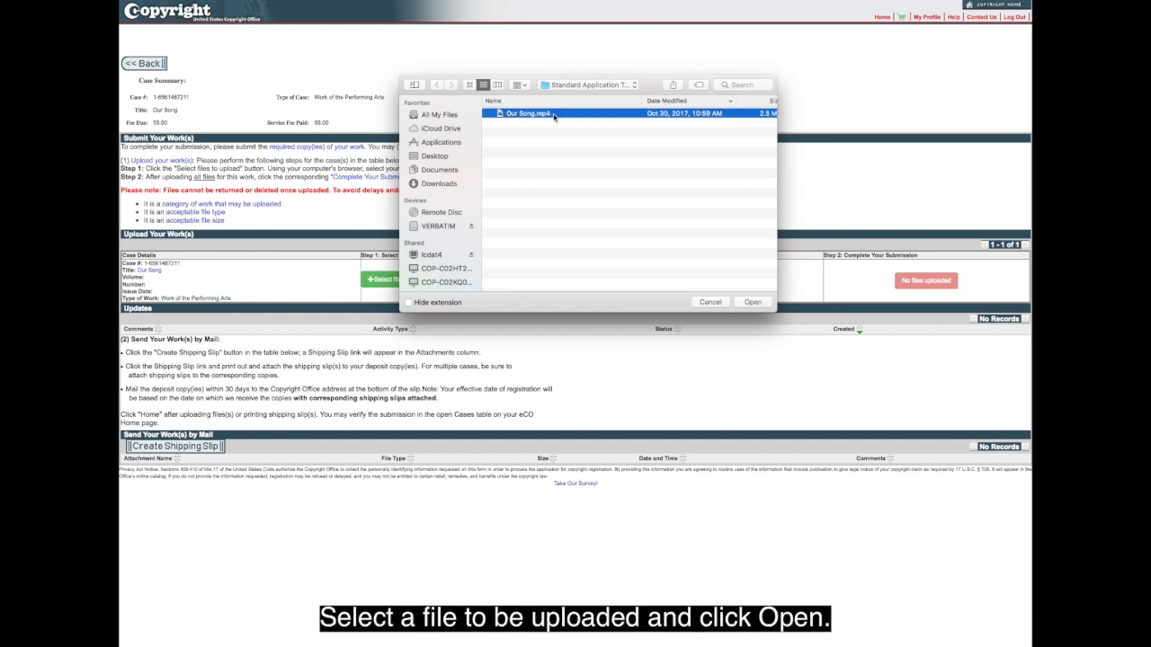
pyautogui.click(752, 302)
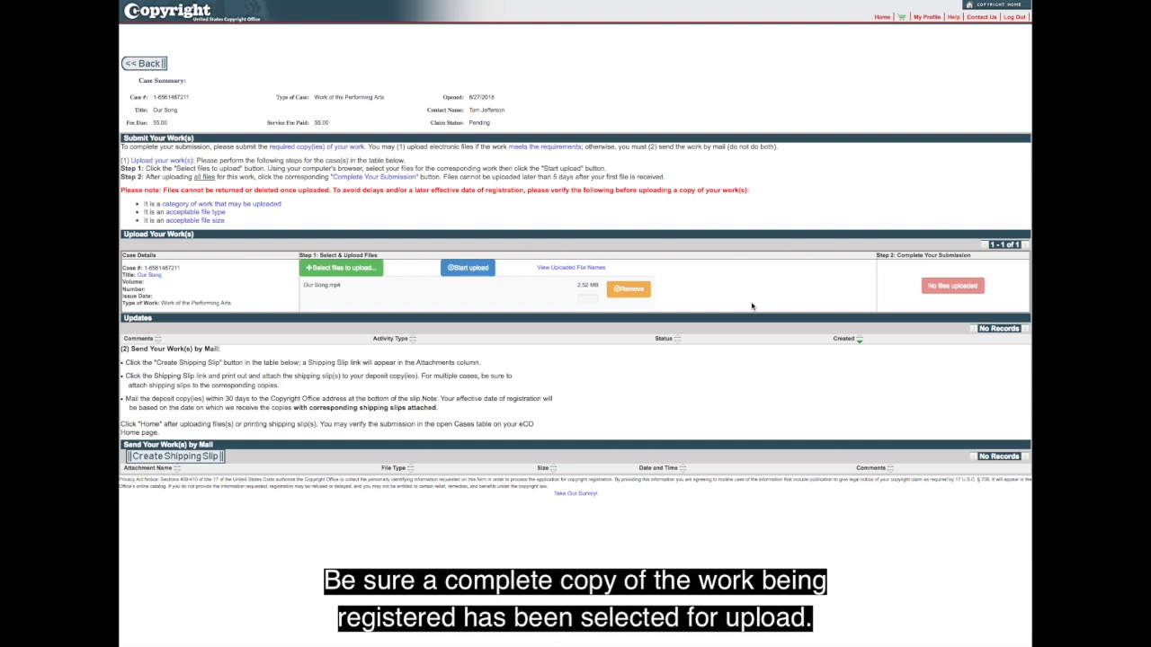
pyautogui.click(466, 271)
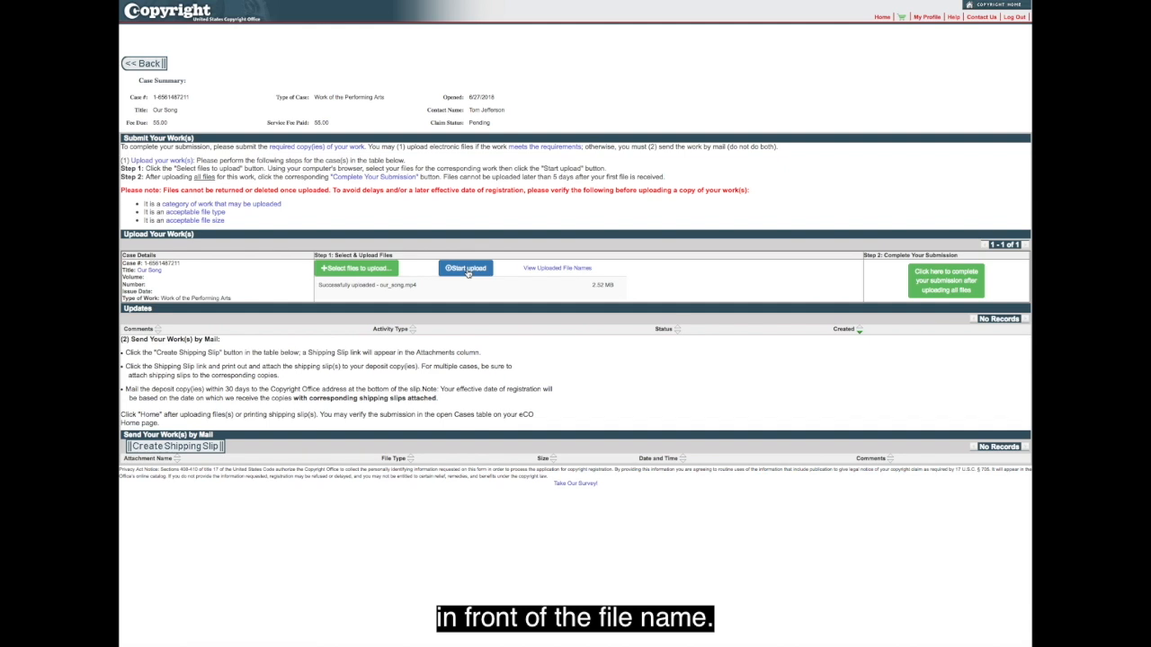
pyautogui.click(948, 280)
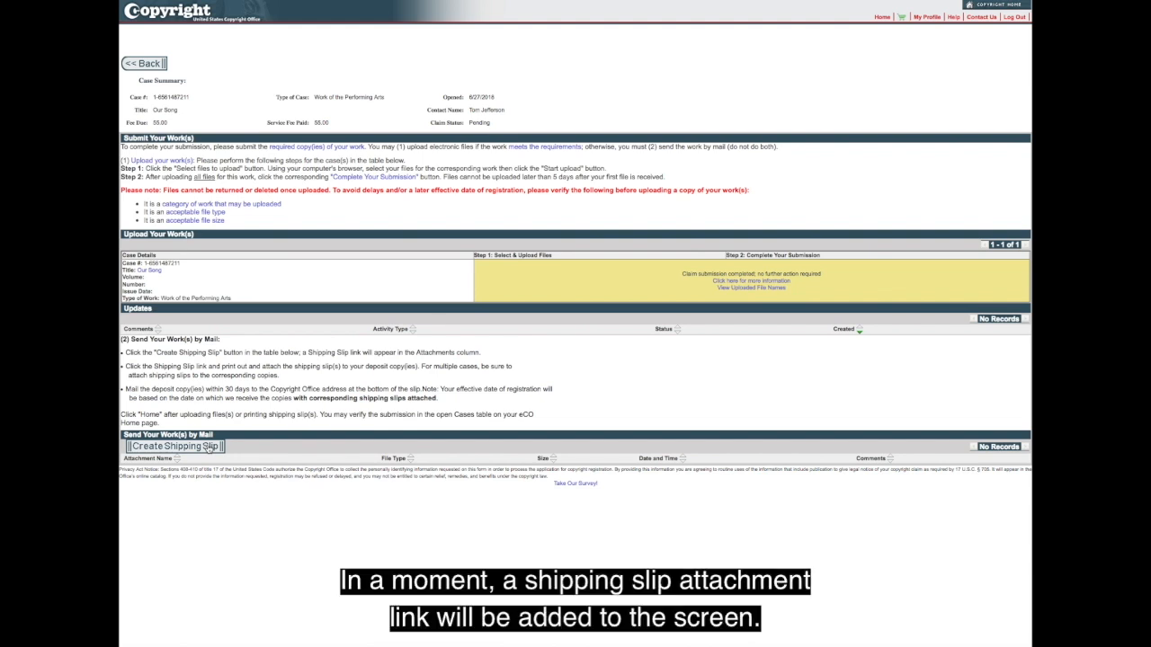
# Create a shipping slip for sending the work by mail, open its PDF to view it, and close it
pyautogui.click(209, 447)
pyautogui.click(746, 253)
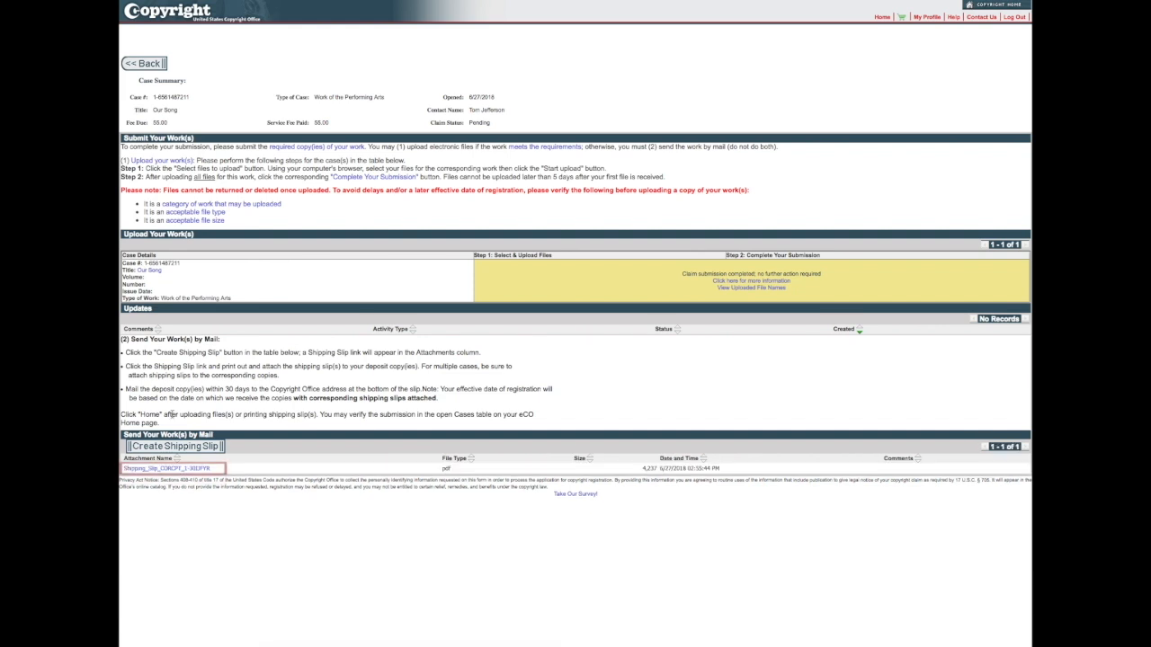
pyautogui.click(196, 470)
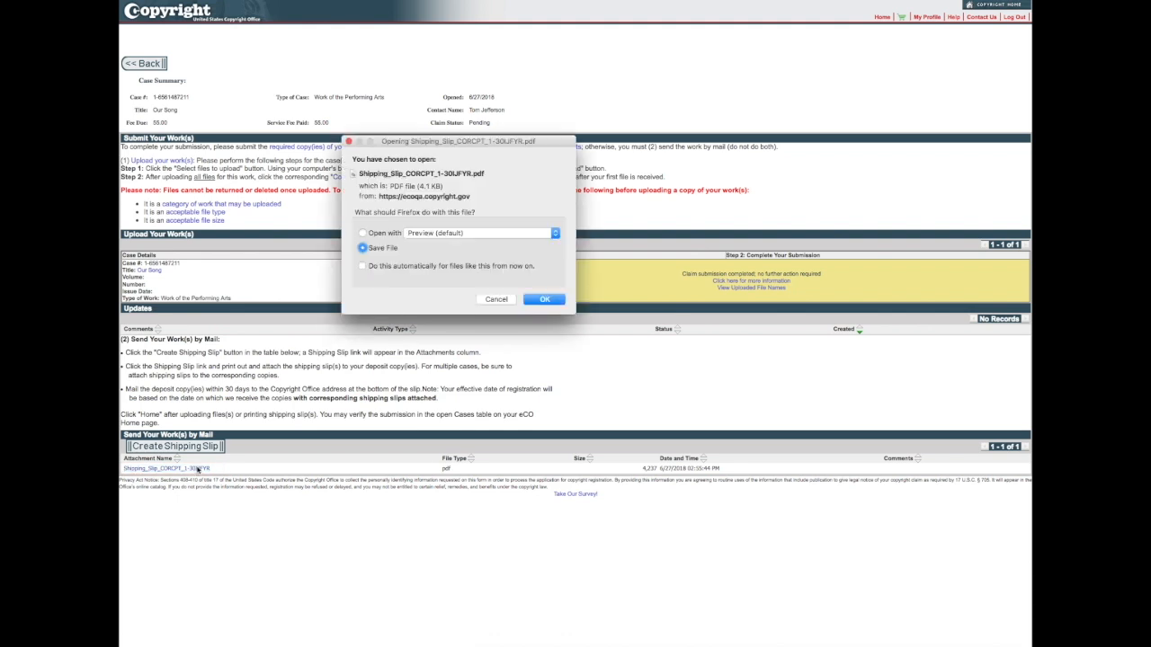
pyautogui.click(530, 301)
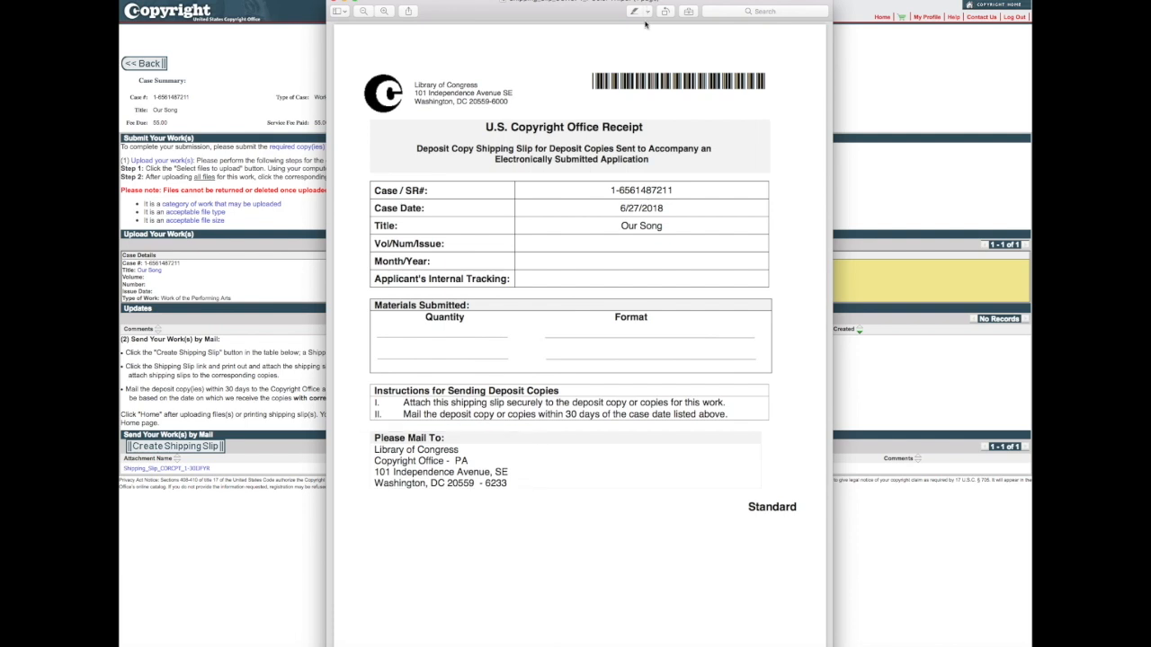
pyautogui.click(334, 3)
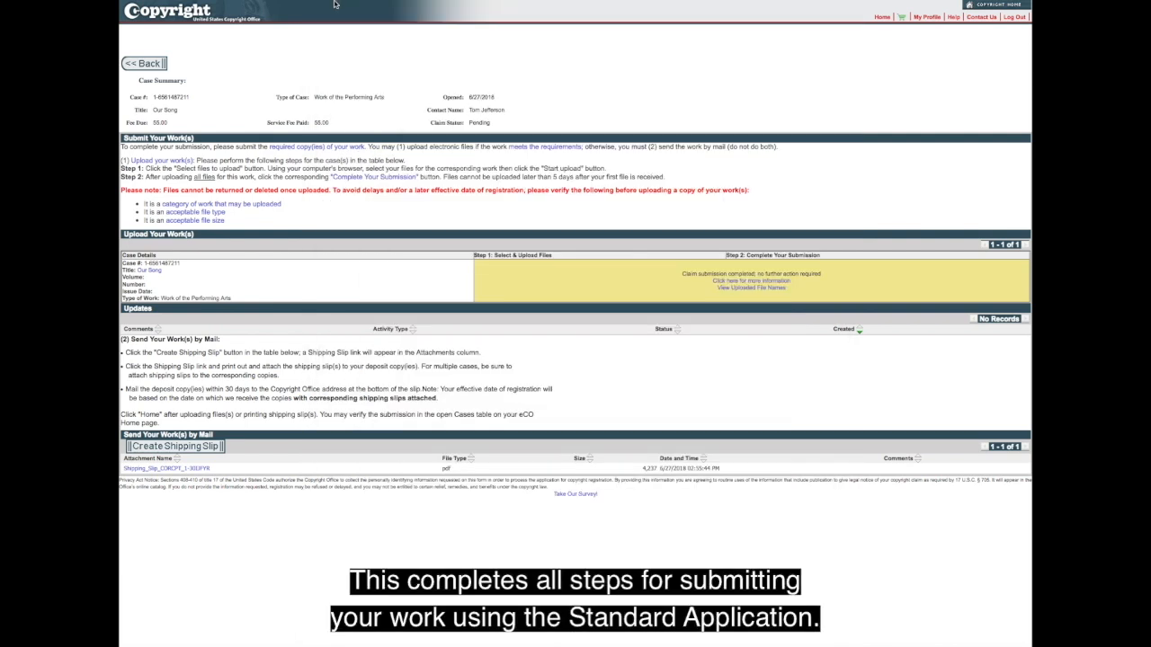